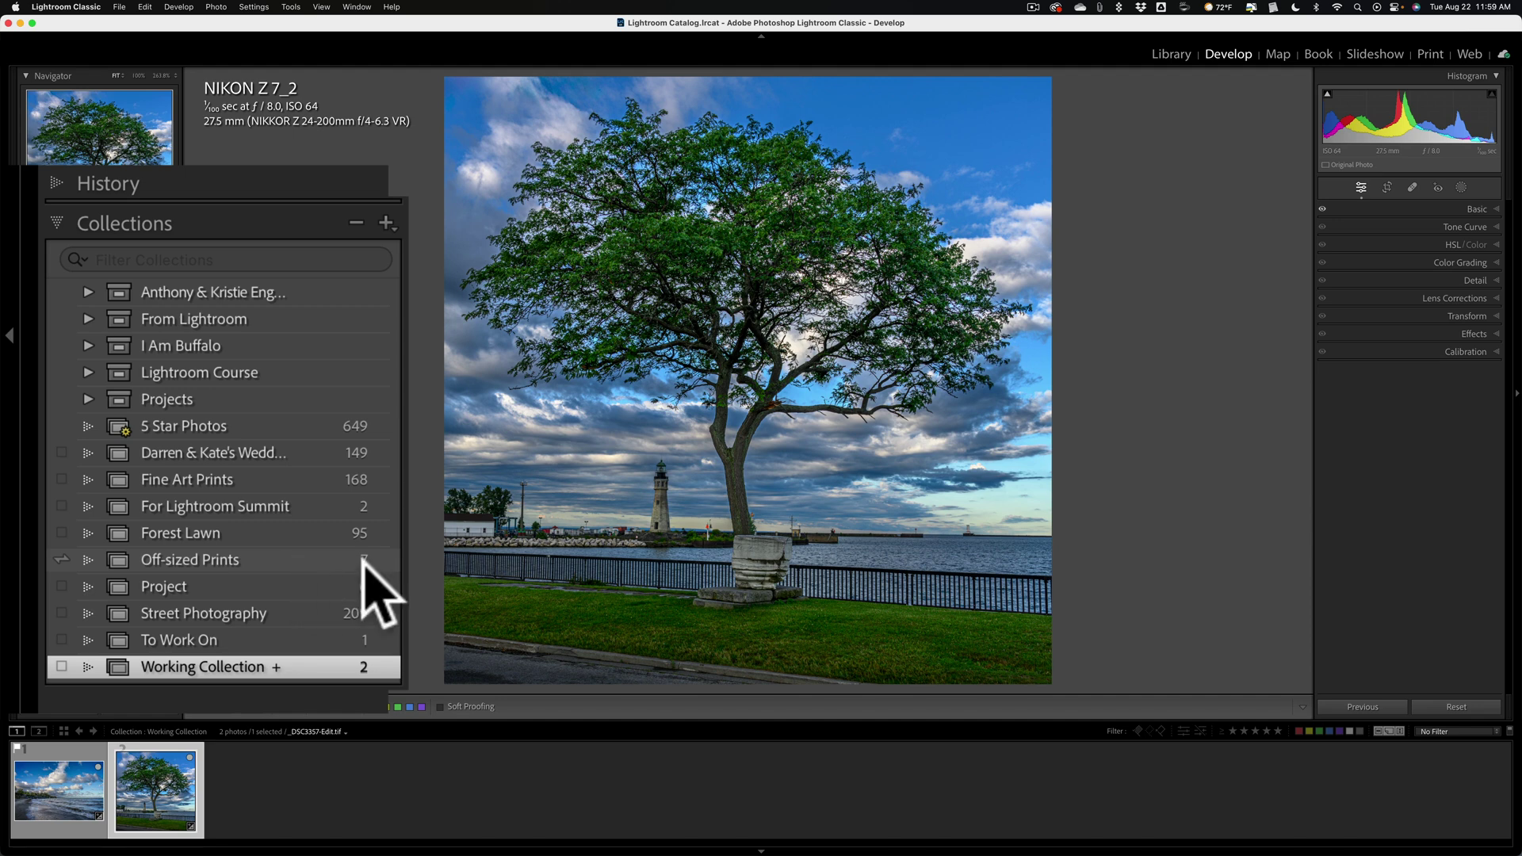
# Step: View the Off-sized Prints collection in Lightroom Classic and the matching album as a photo grid in Lightroom
pyautogui.click(299, 560)
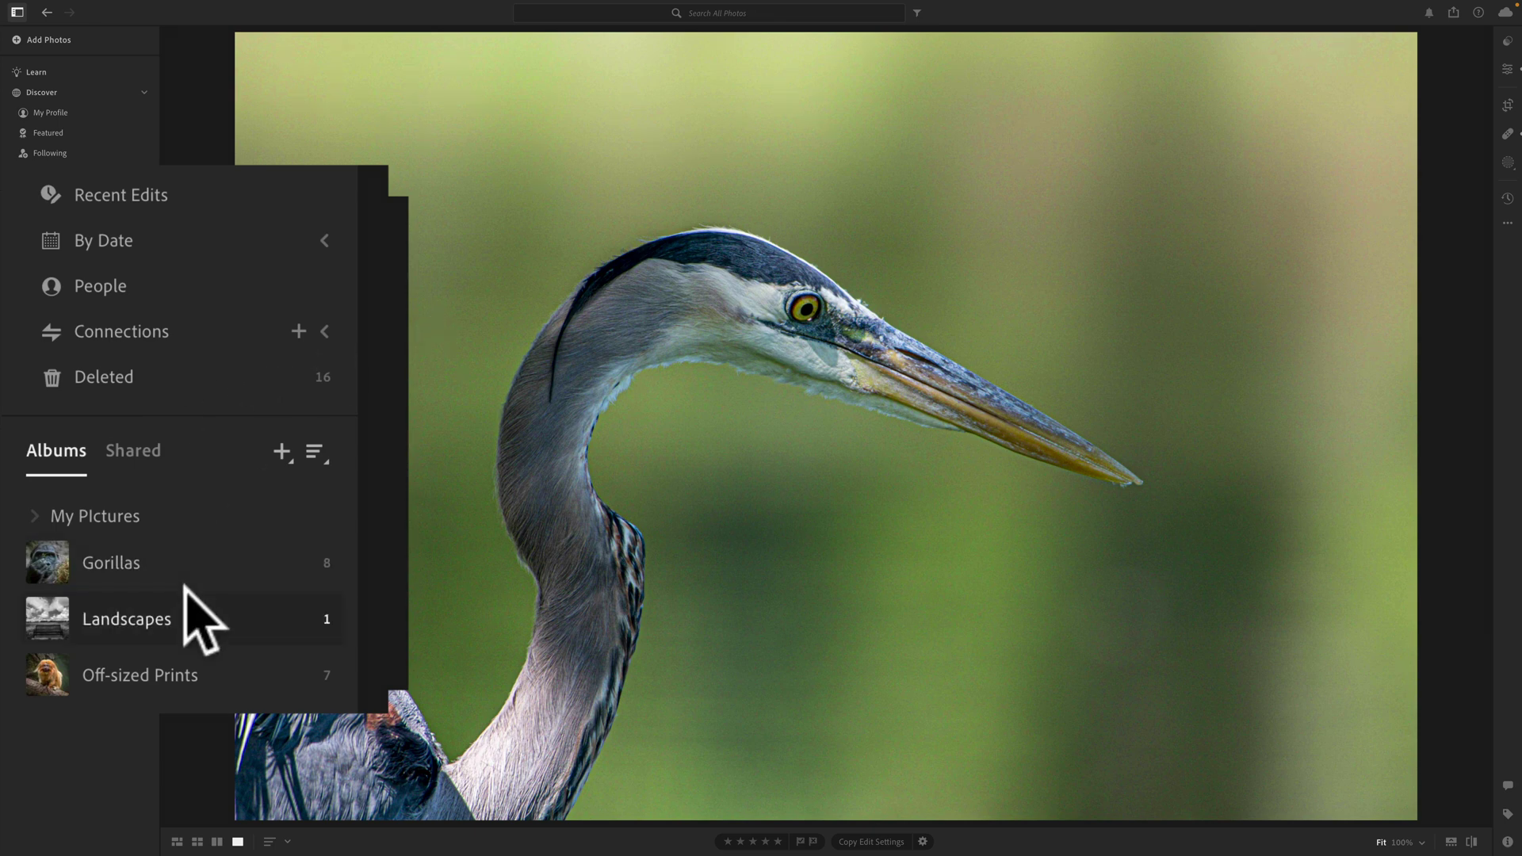
pyautogui.click(156, 661)
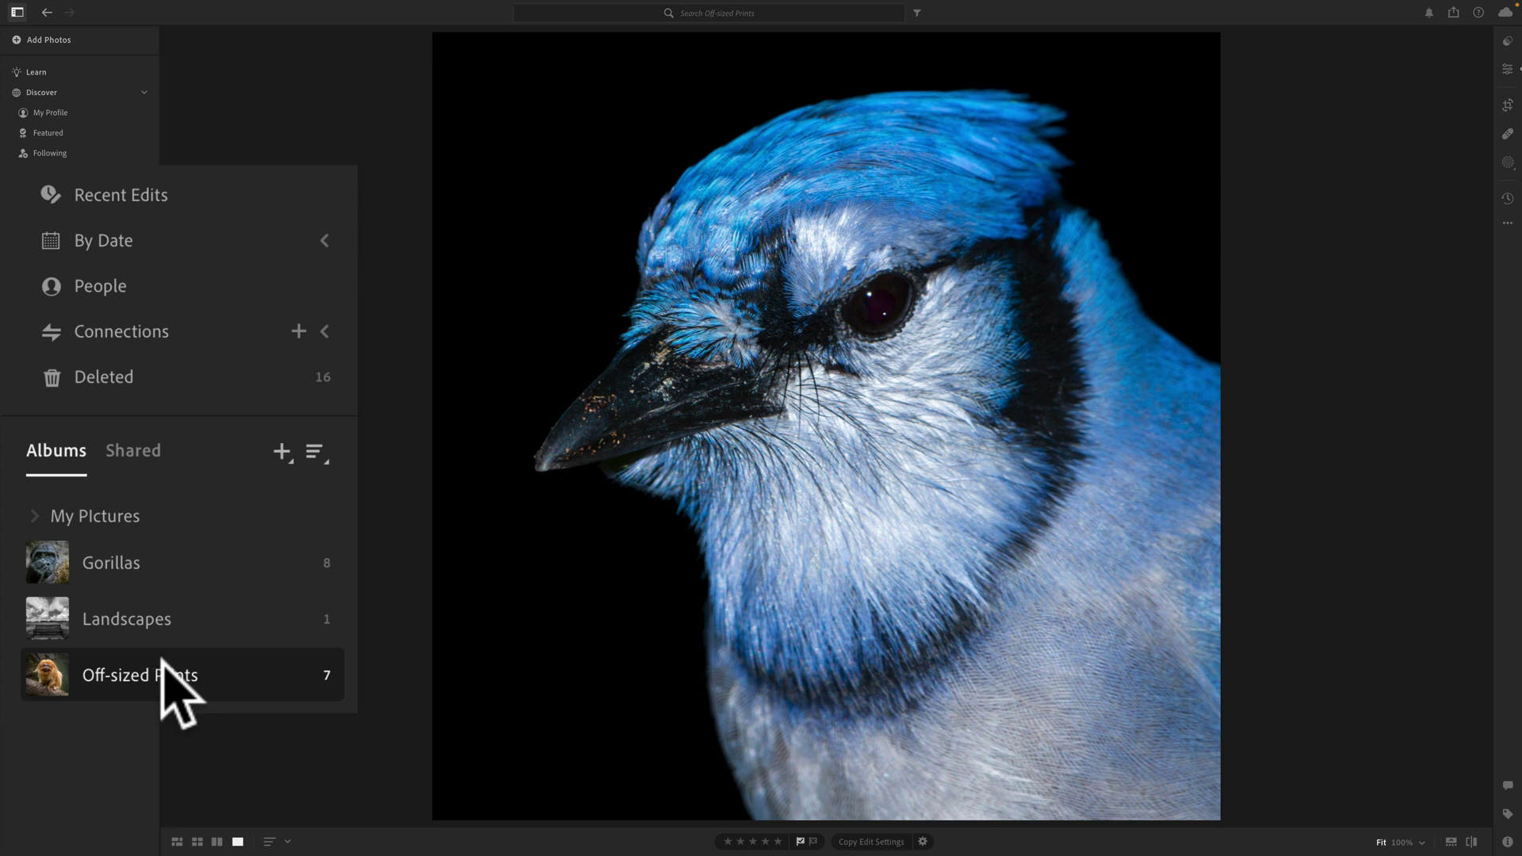
pyautogui.press('g')
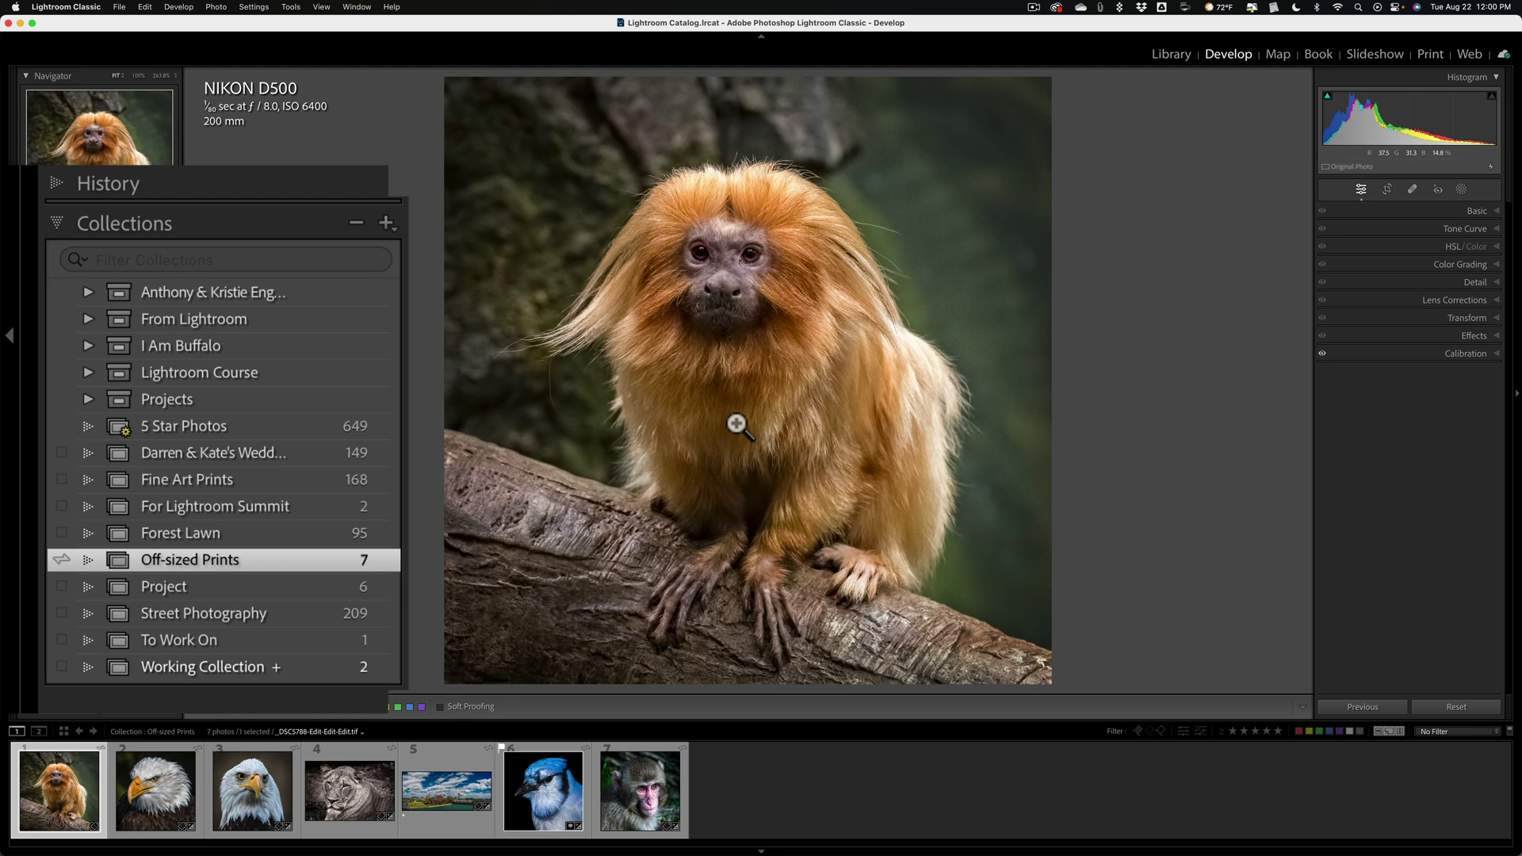
# Step: In Lightroom Classic, turn on cloud syncing for the Working Collection and check the sync status
pyautogui.click(204, 666)
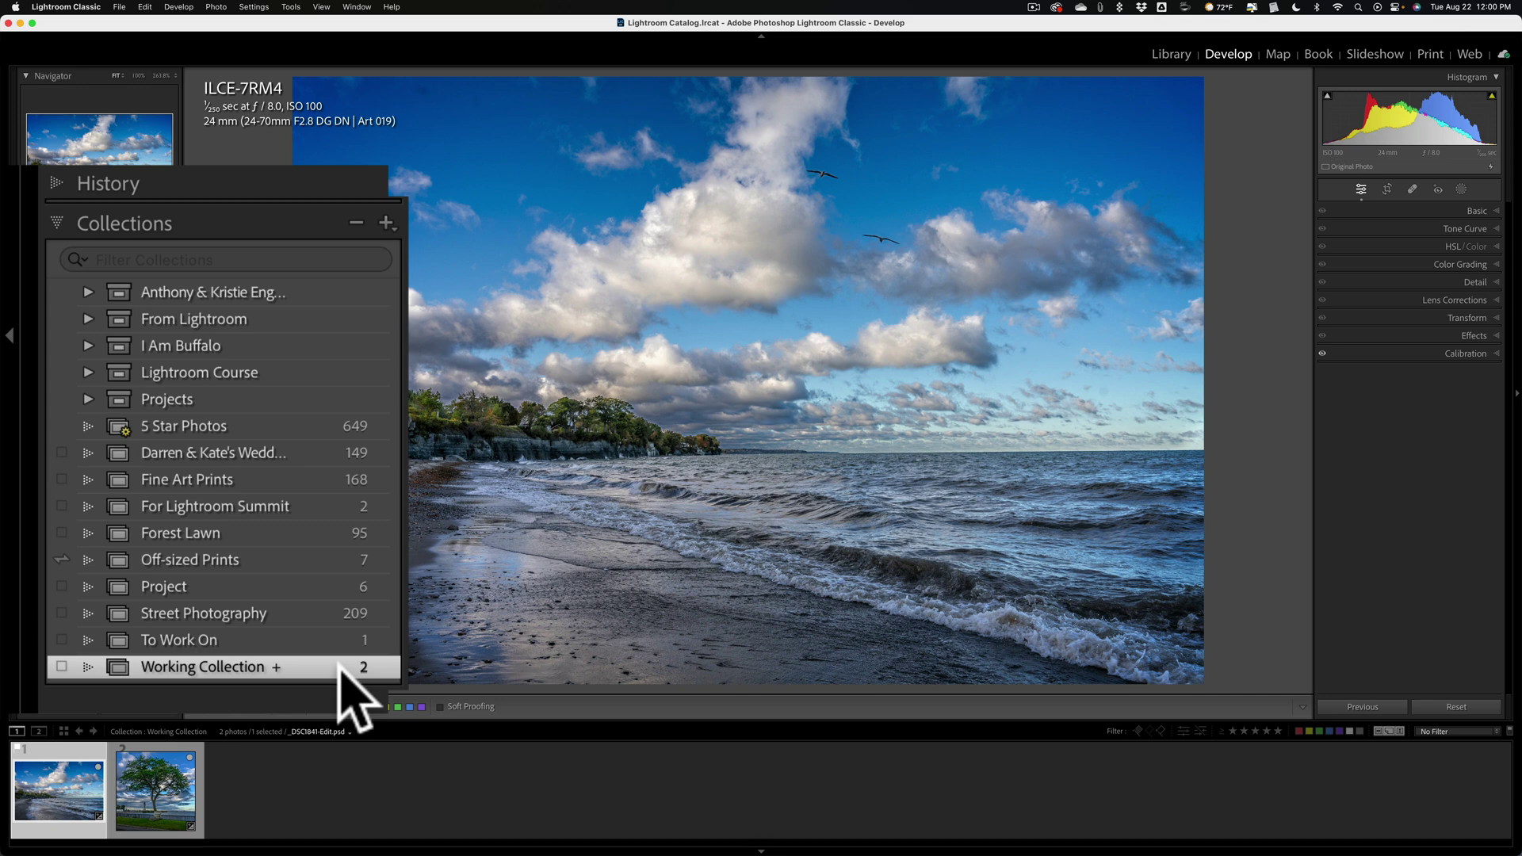
pyautogui.click(60, 666)
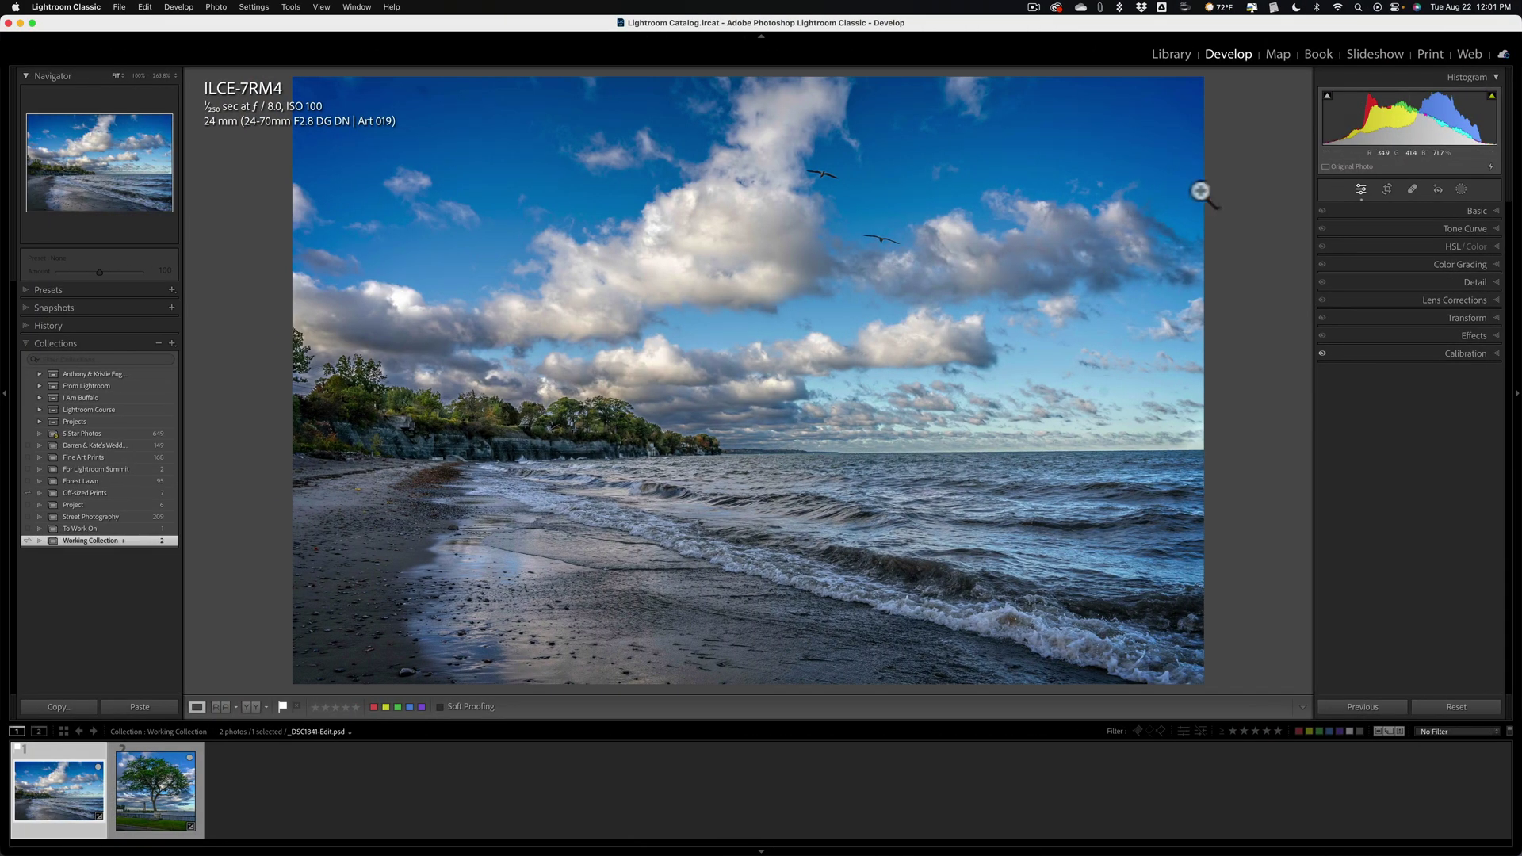
pyautogui.click(1490, 47)
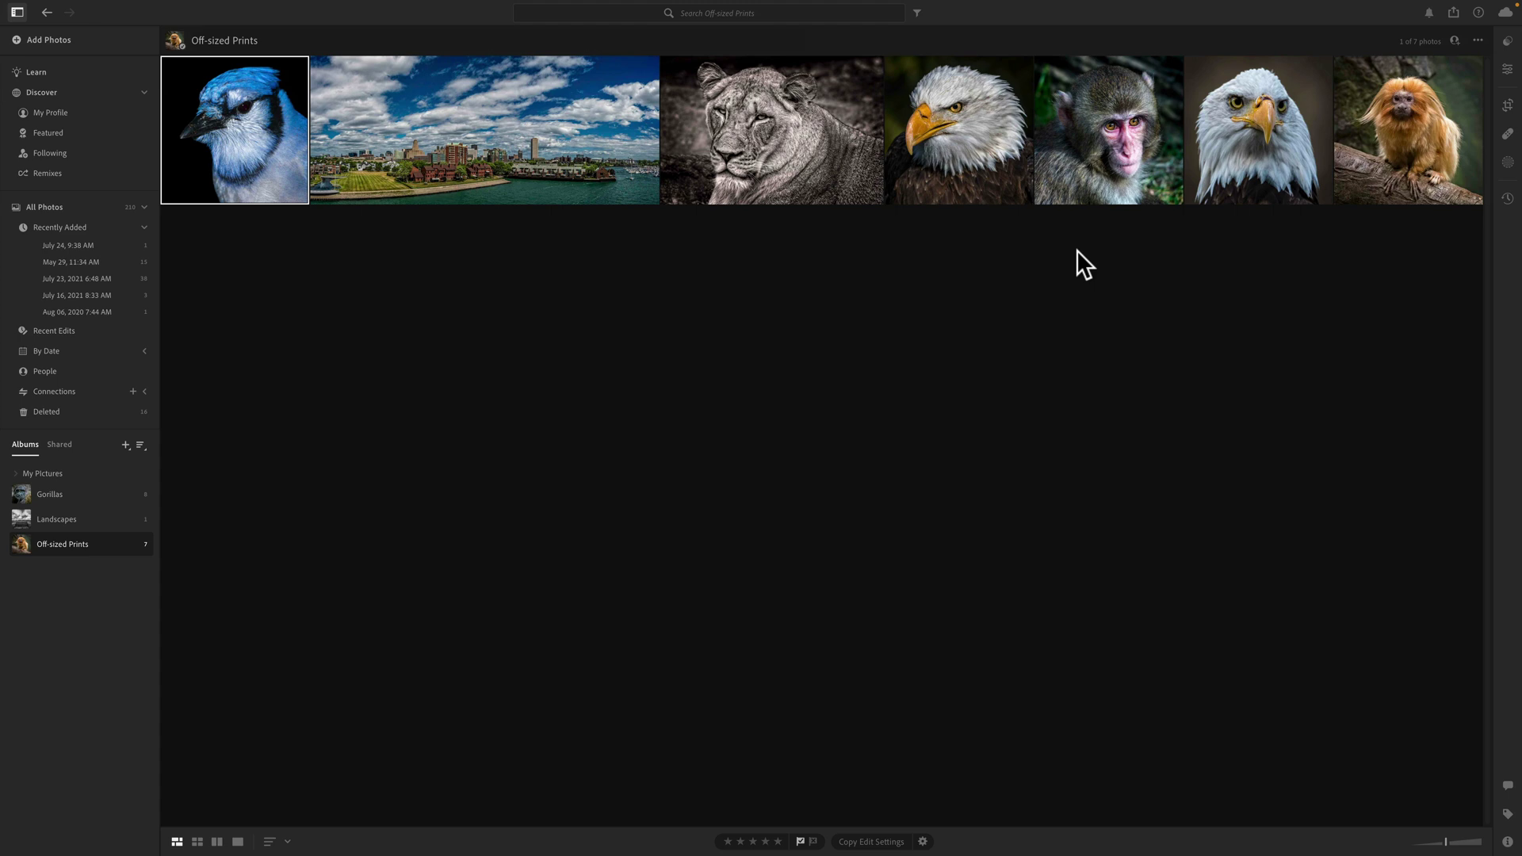
pyautogui.click(1488, 24)
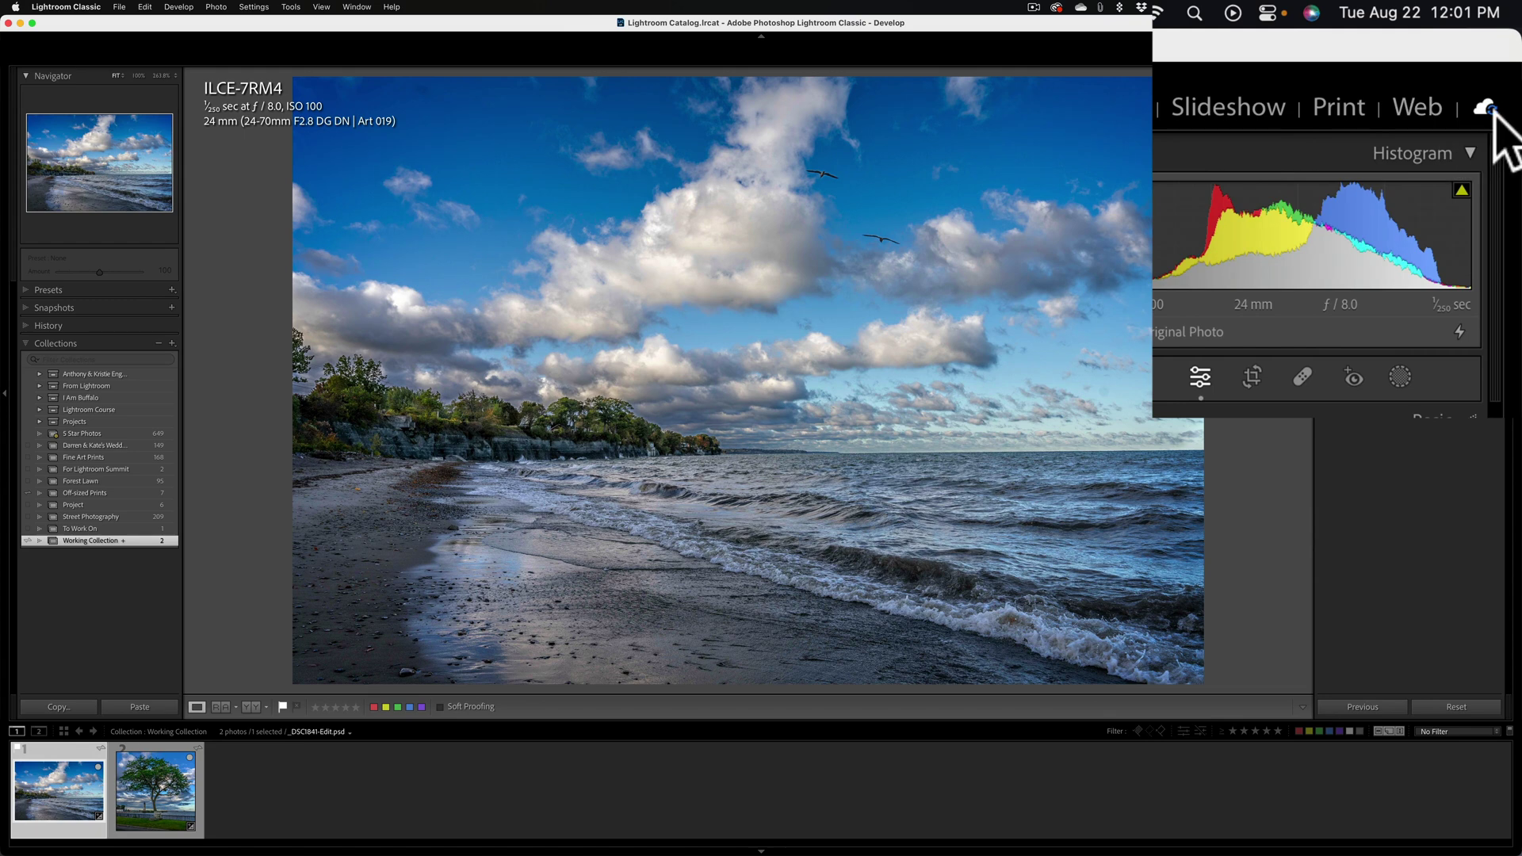
pyautogui.click(1489, 108)
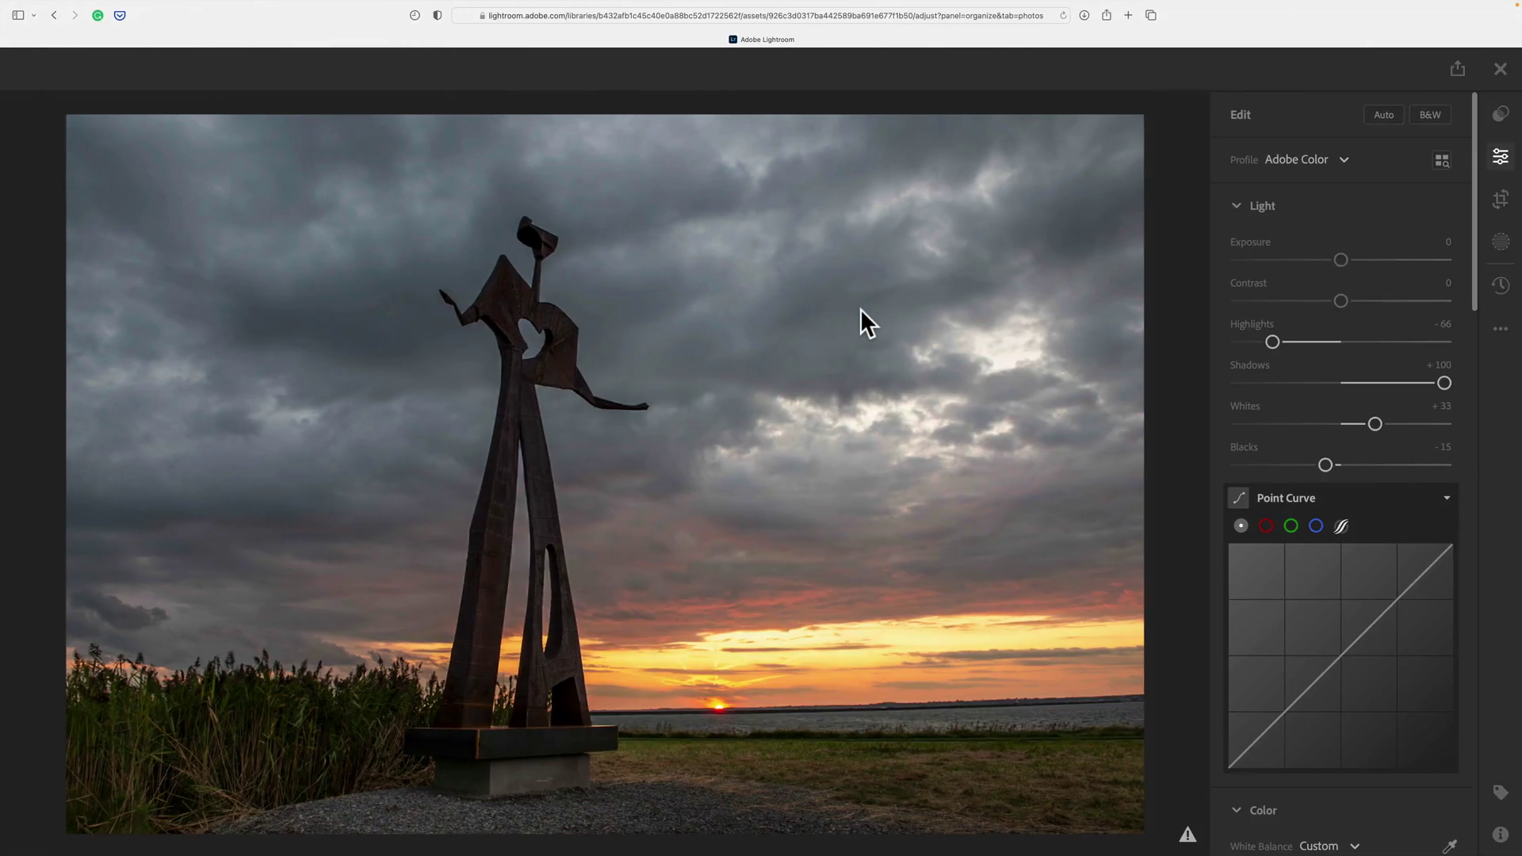
# Step: Close the open photo in Lightroom web to browse All Photos, and check the cloud sync activity in Lightroom Classic
pyautogui.click(1501, 69)
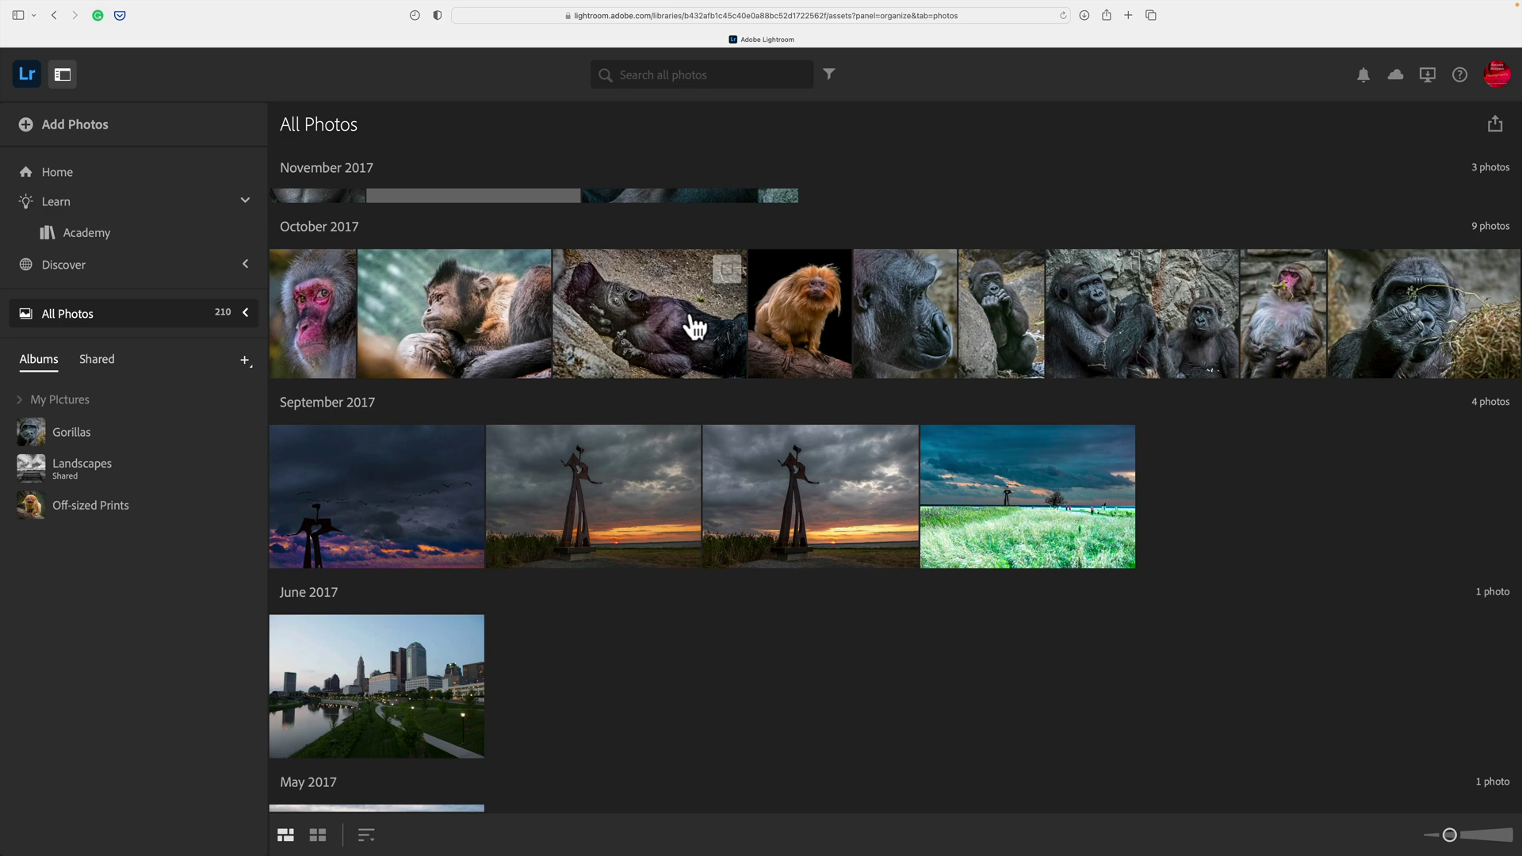
pyautogui.scroll(1, 695, 325)
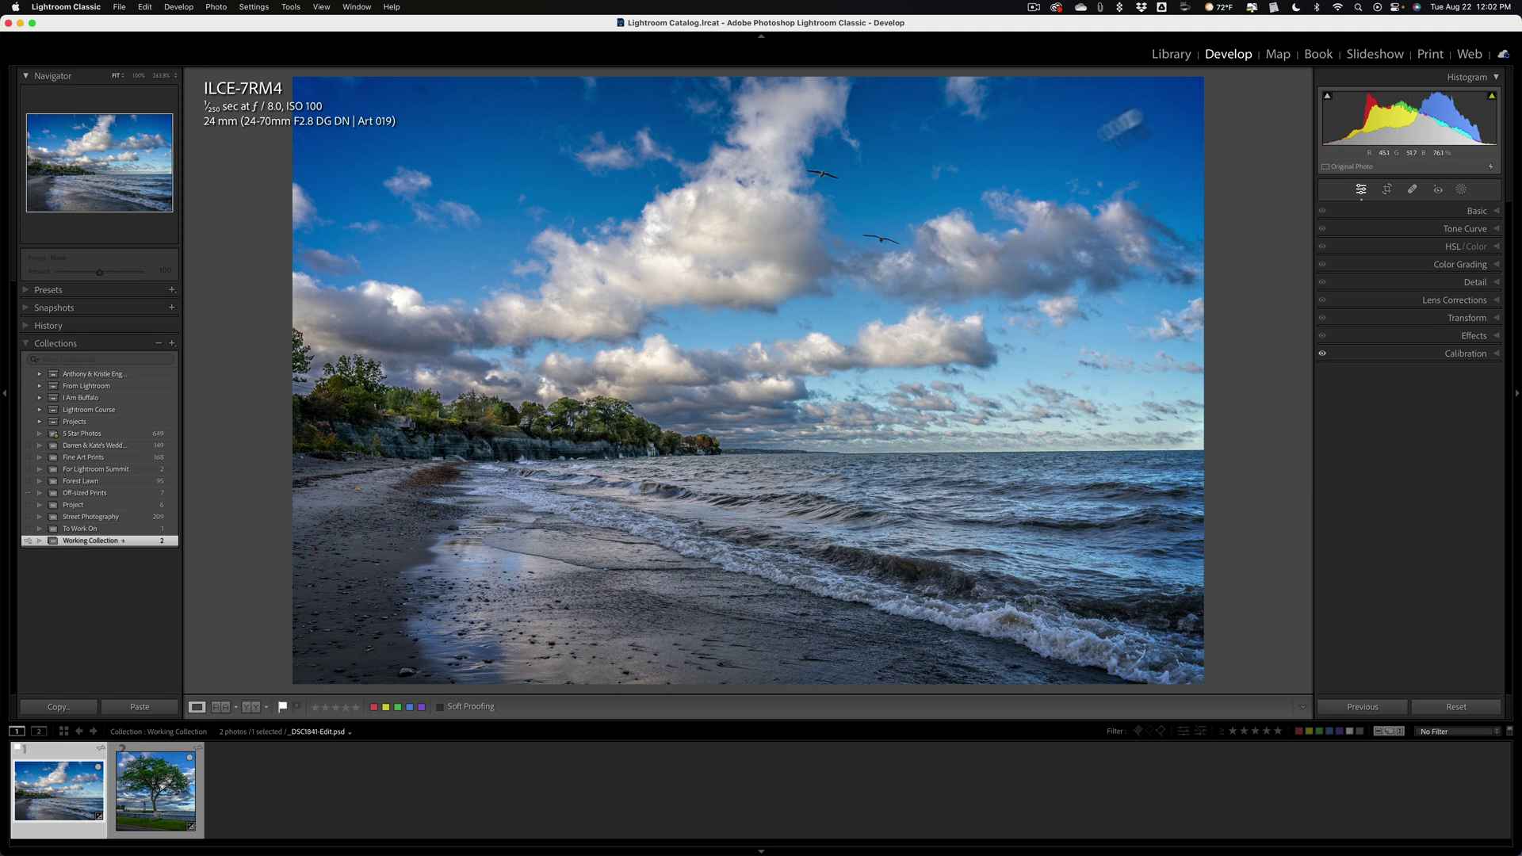
pyautogui.click(1504, 54)
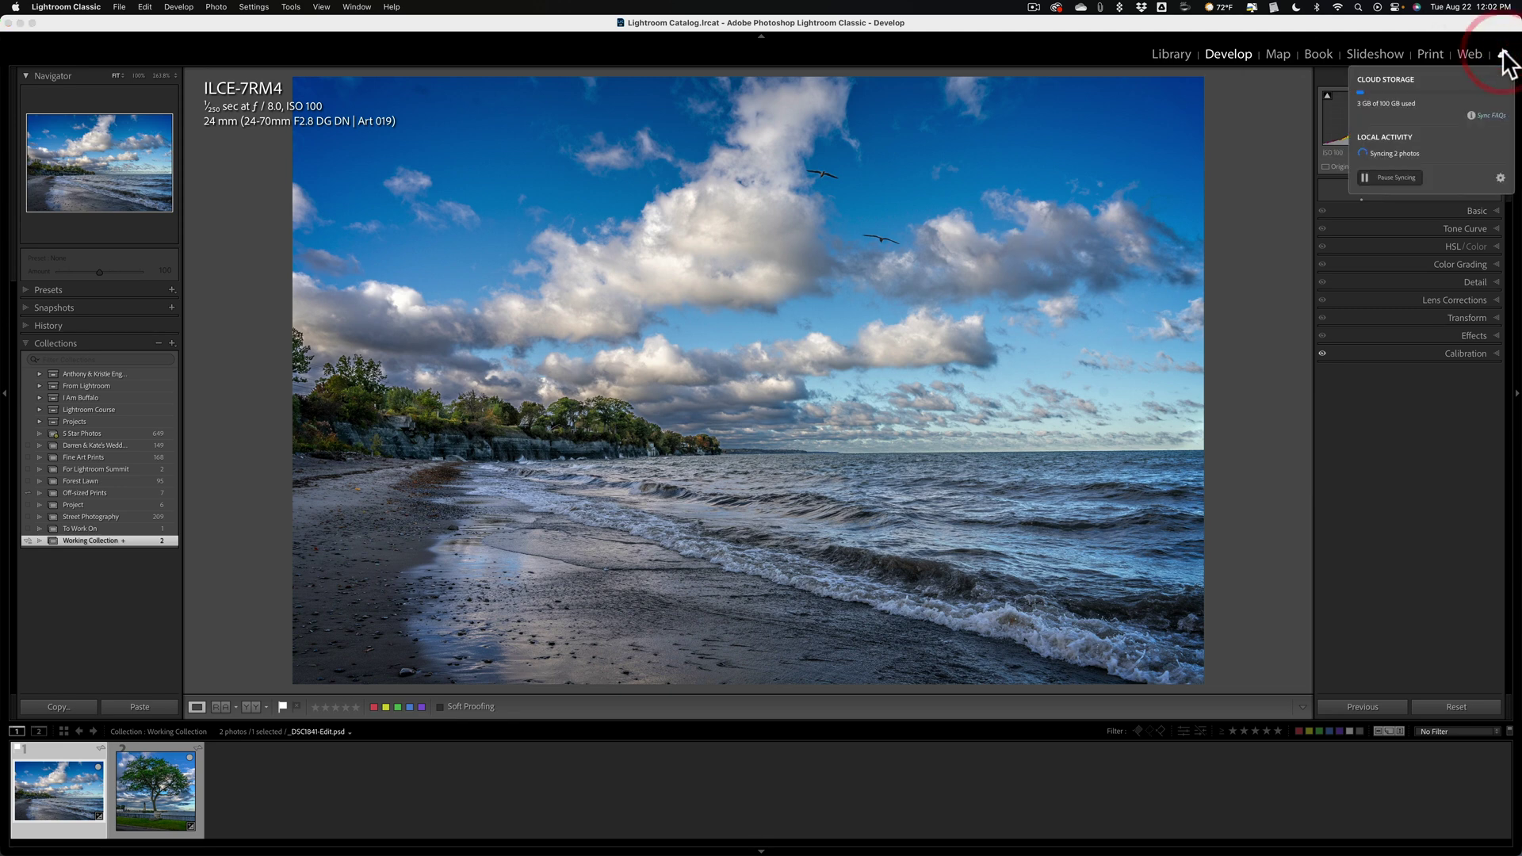
pyautogui.click(1504, 57)
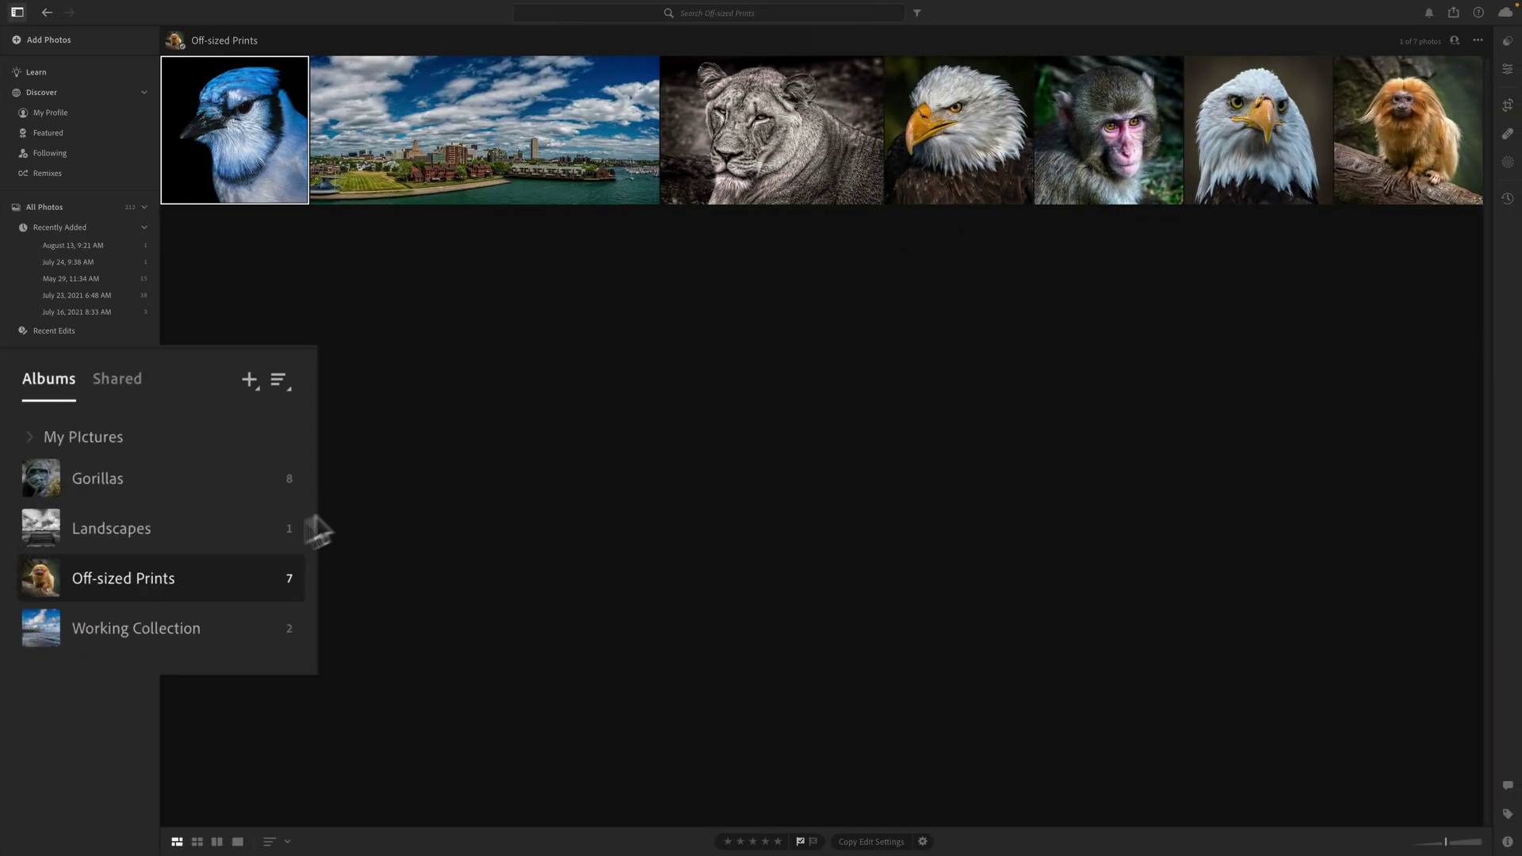
# Step: View the Working Collection album's beach and tree photos in Lightroom, and reload Lightroom web to open the same album there
pyautogui.click(129, 630)
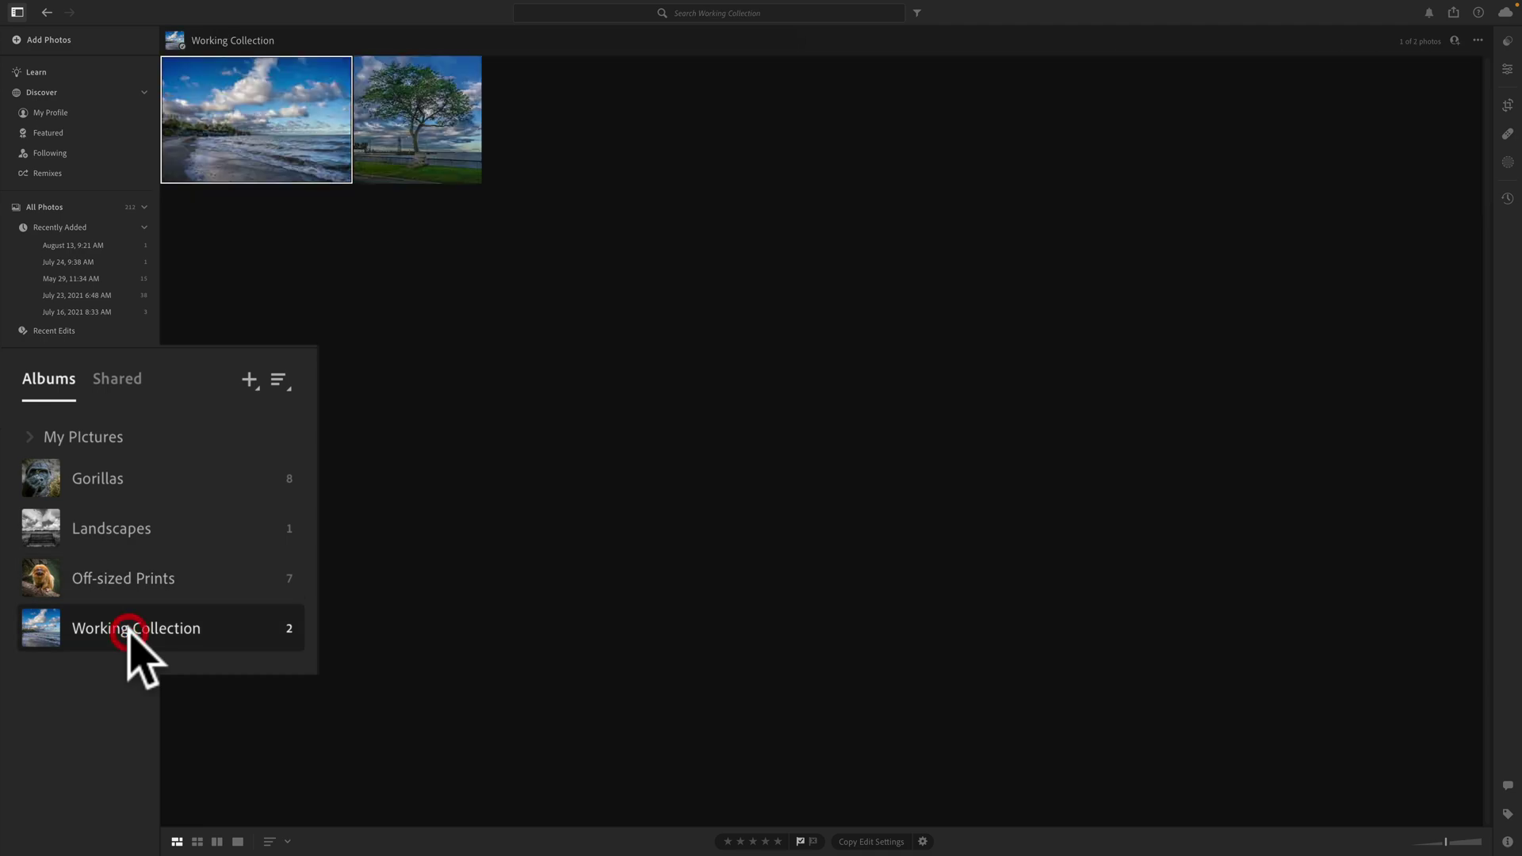
pyautogui.click(401, 154)
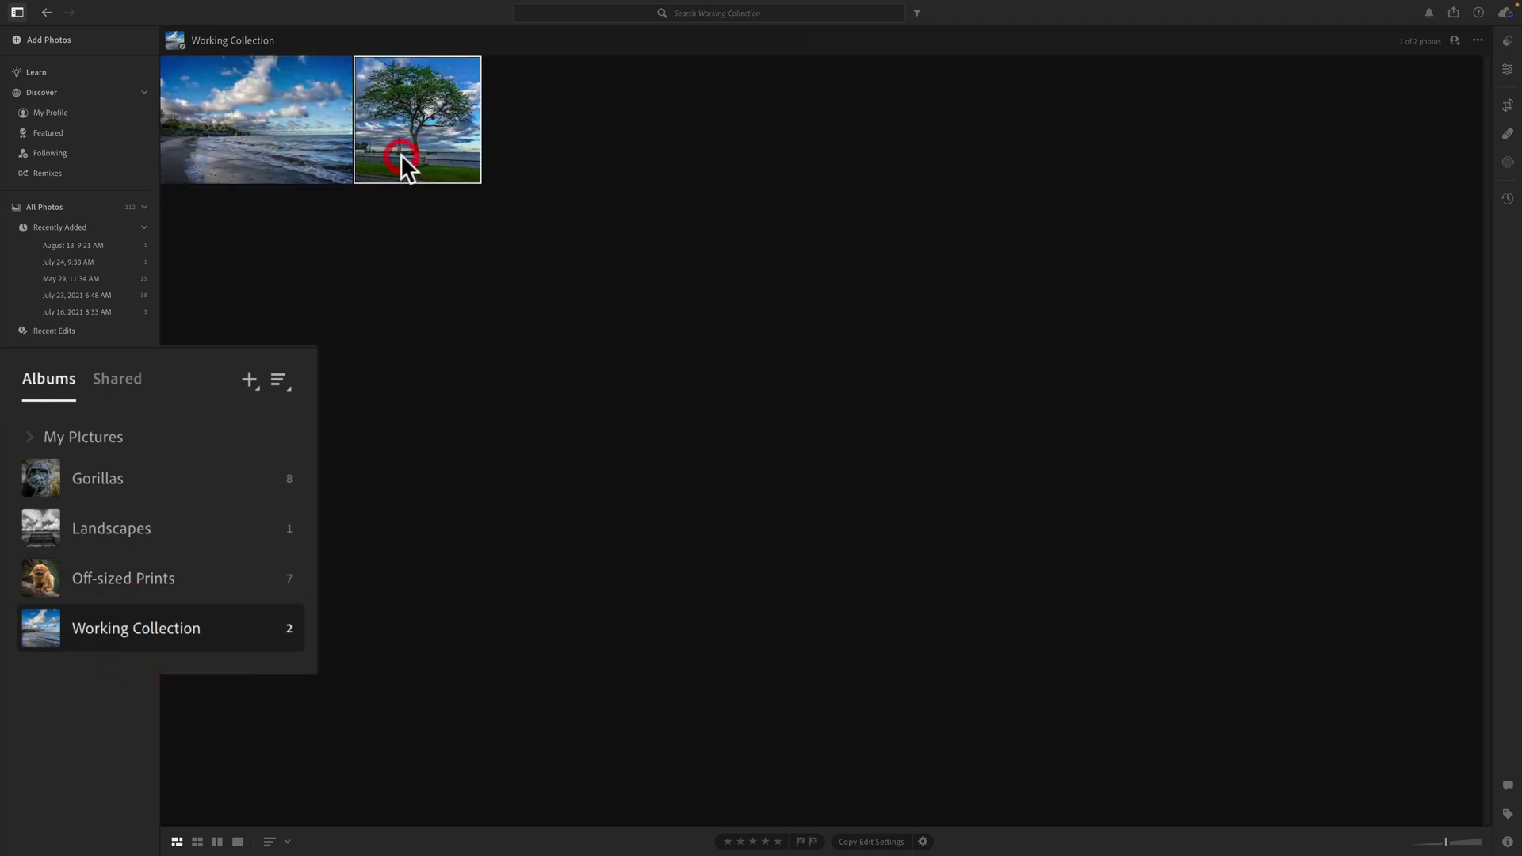
pyautogui.click(240, 155)
pyautogui.click(430, 150)
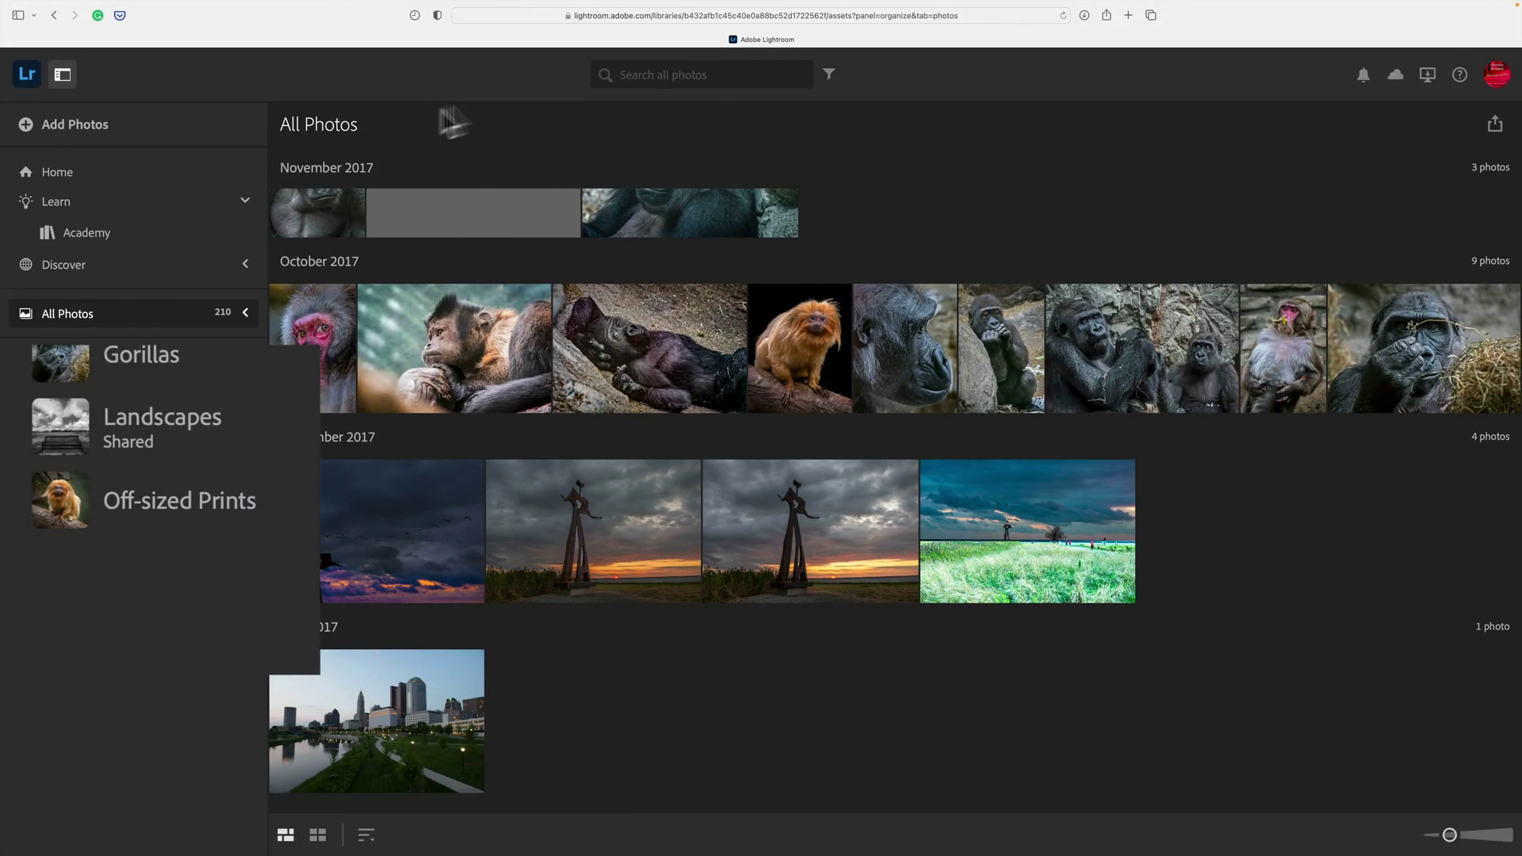
pyautogui.click(1062, 15)
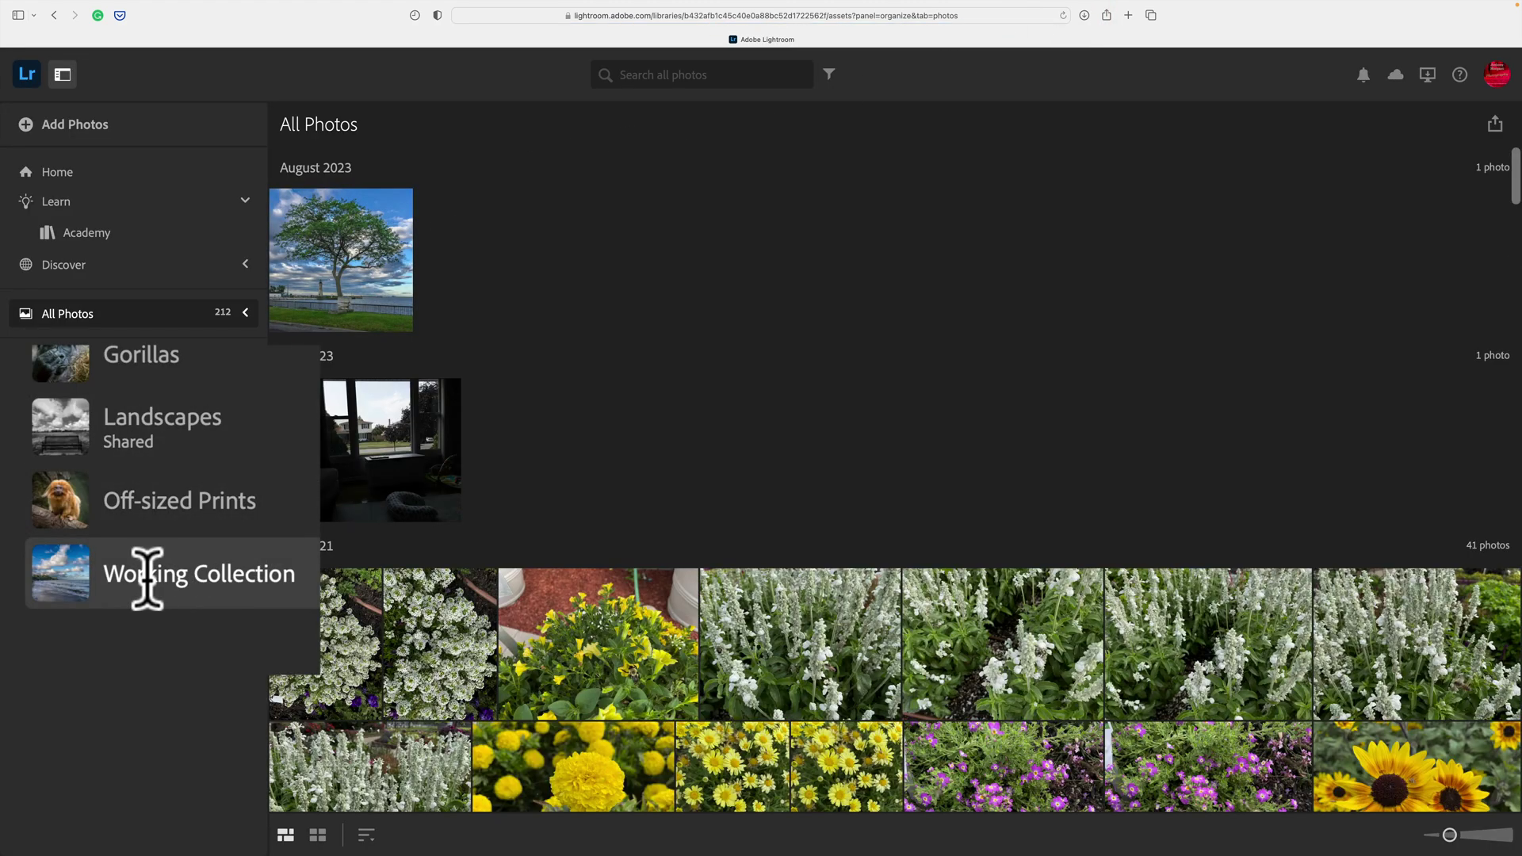
pyautogui.click(146, 578)
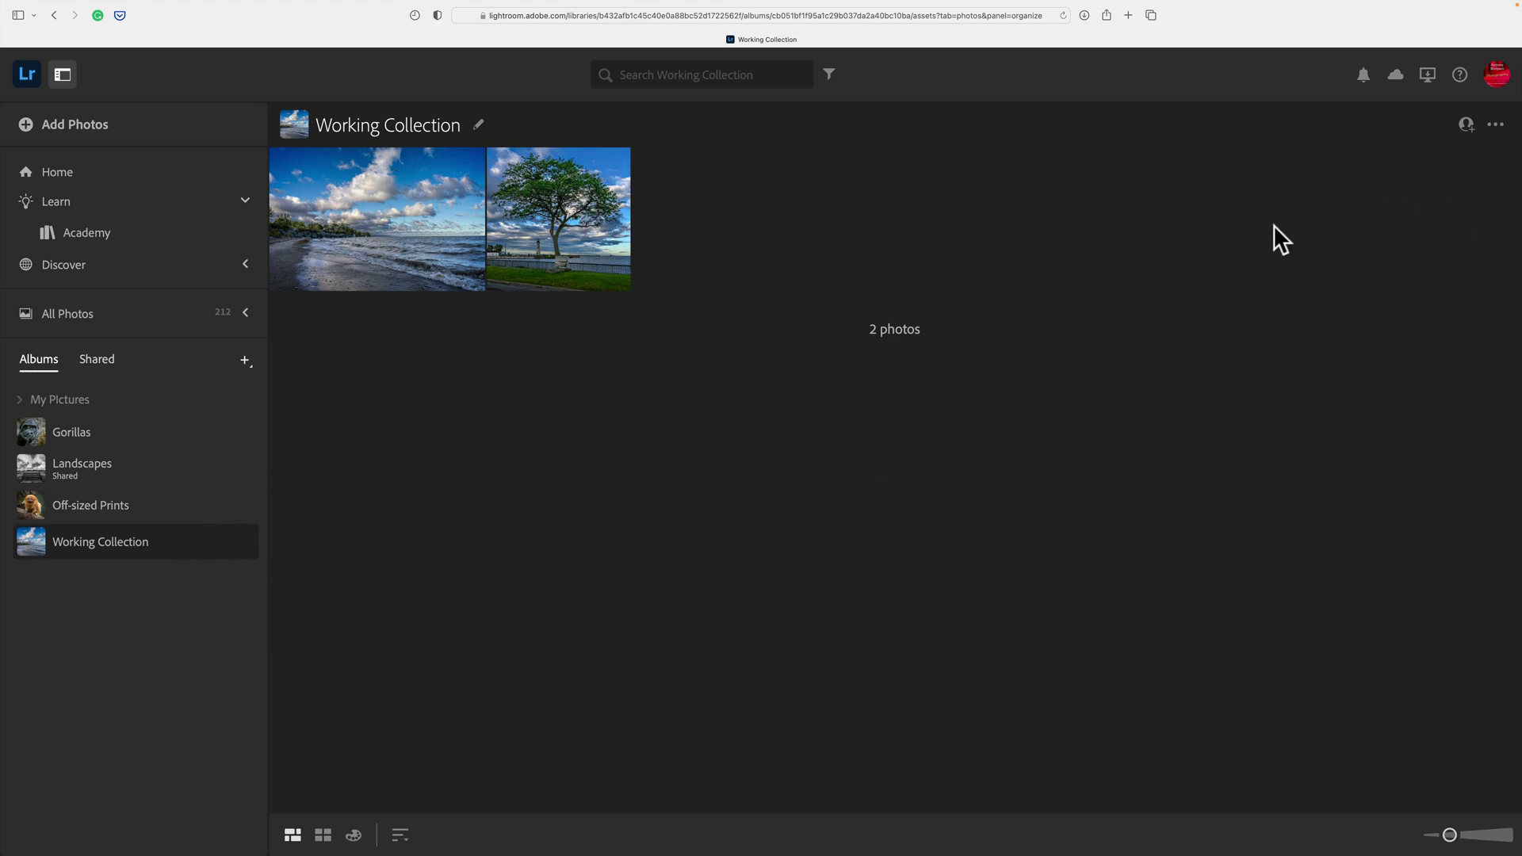
# Step: In Lightroom Classic, create a collection named My Shared Photos and turn on its syncing with Lightroom
pyautogui.hotkey('ctrl', 'Left')
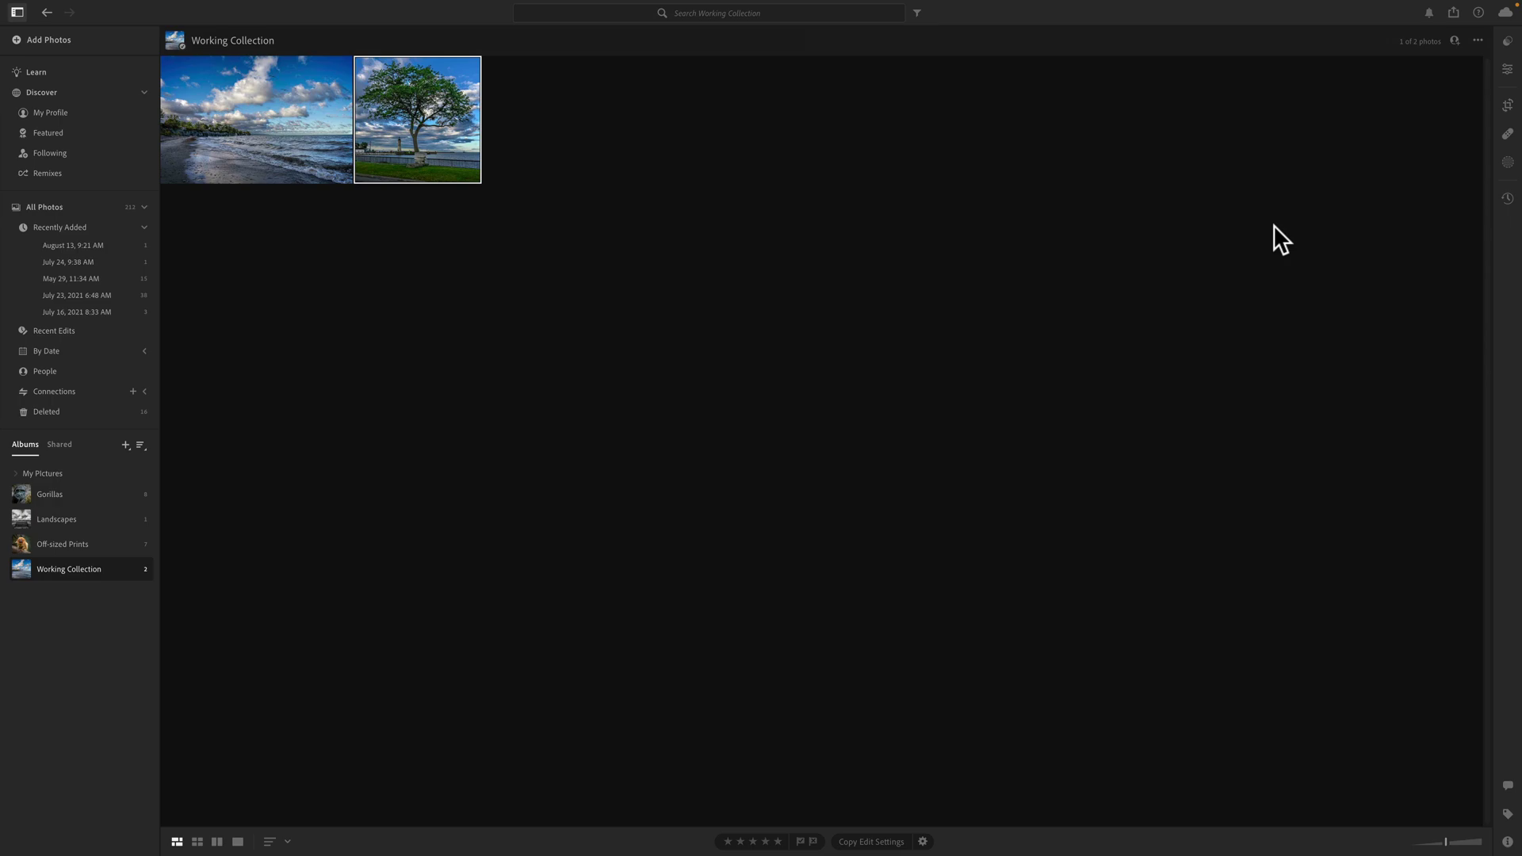
pyautogui.hotkey('ctrl', 'Left')
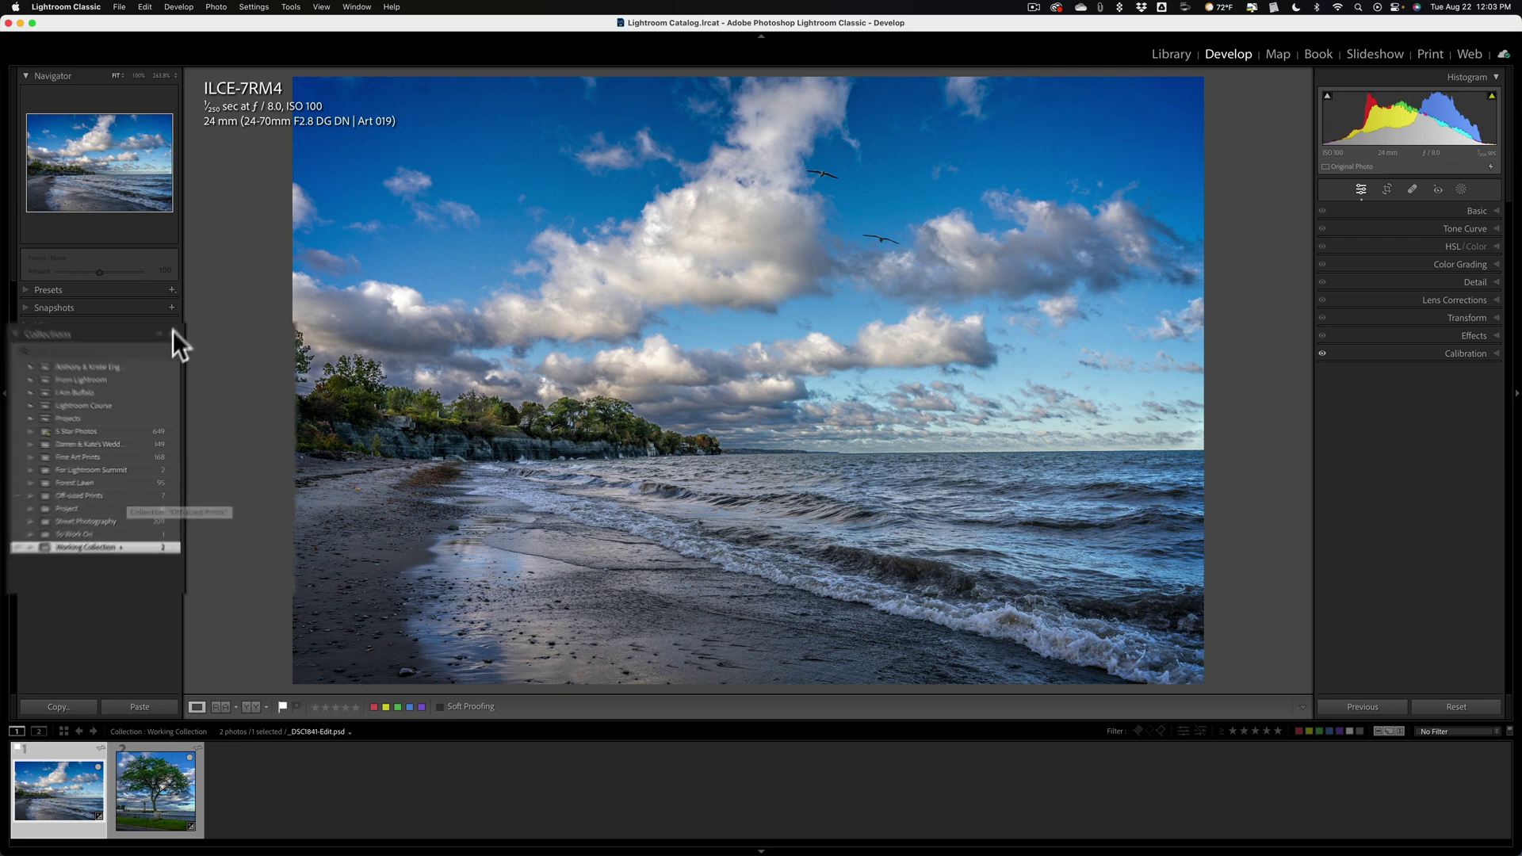
pyautogui.click(311, 224)
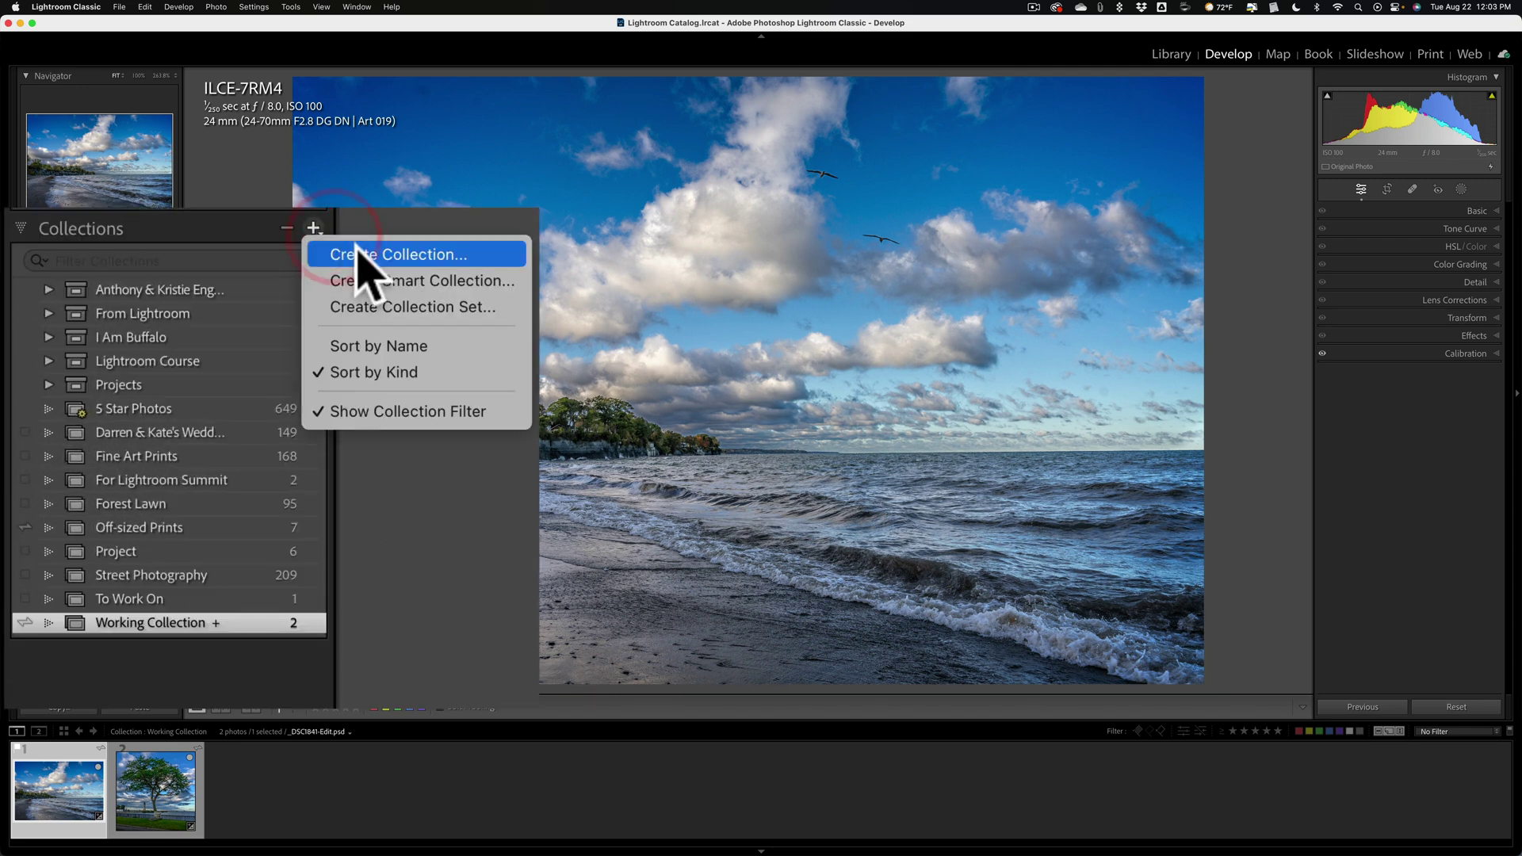
pyautogui.click(359, 252)
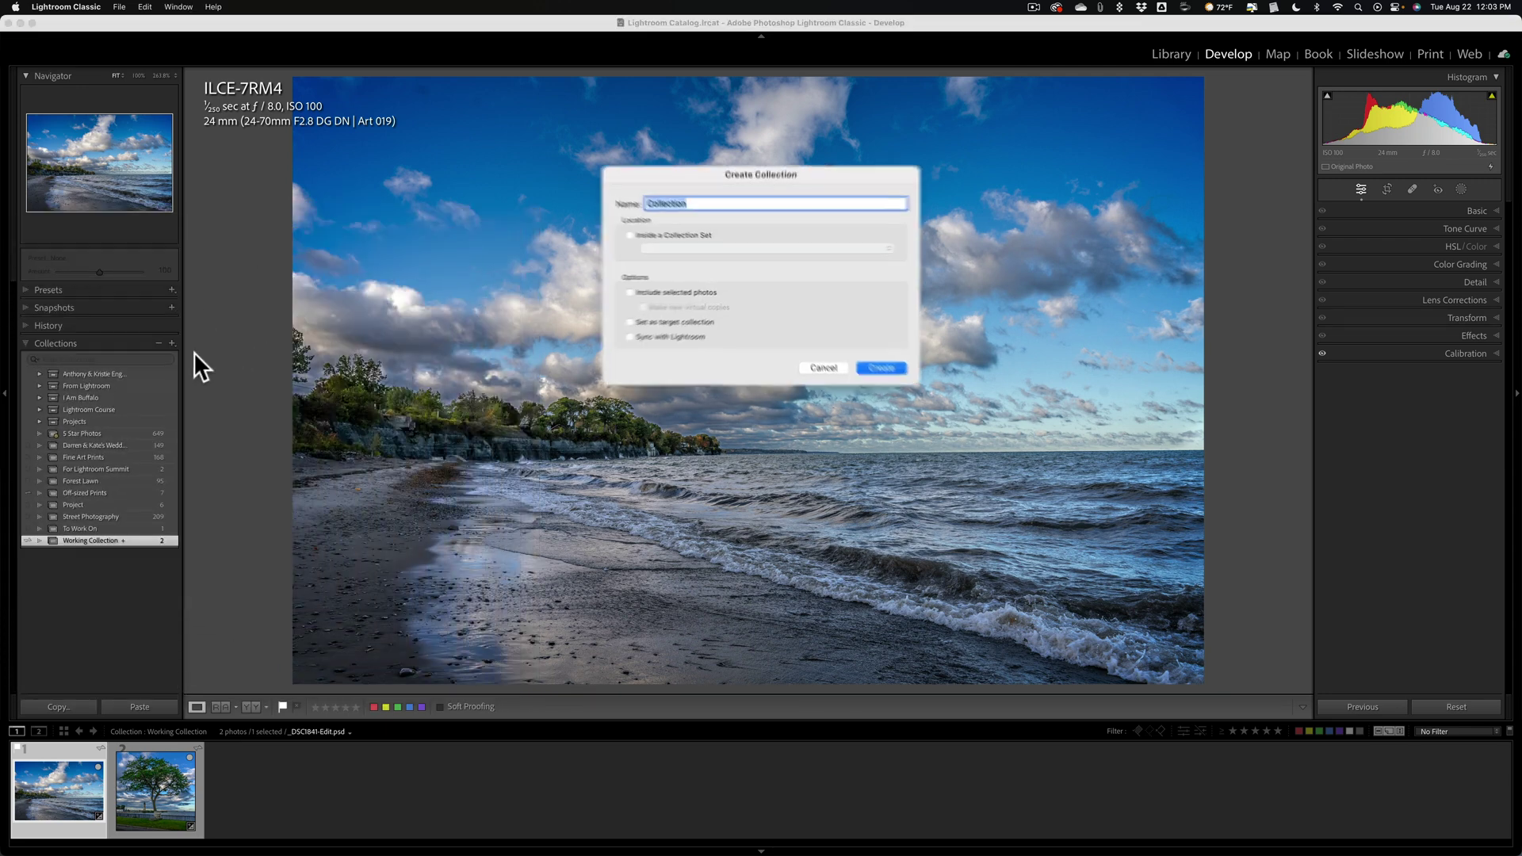
pyautogui.write('My Cy')
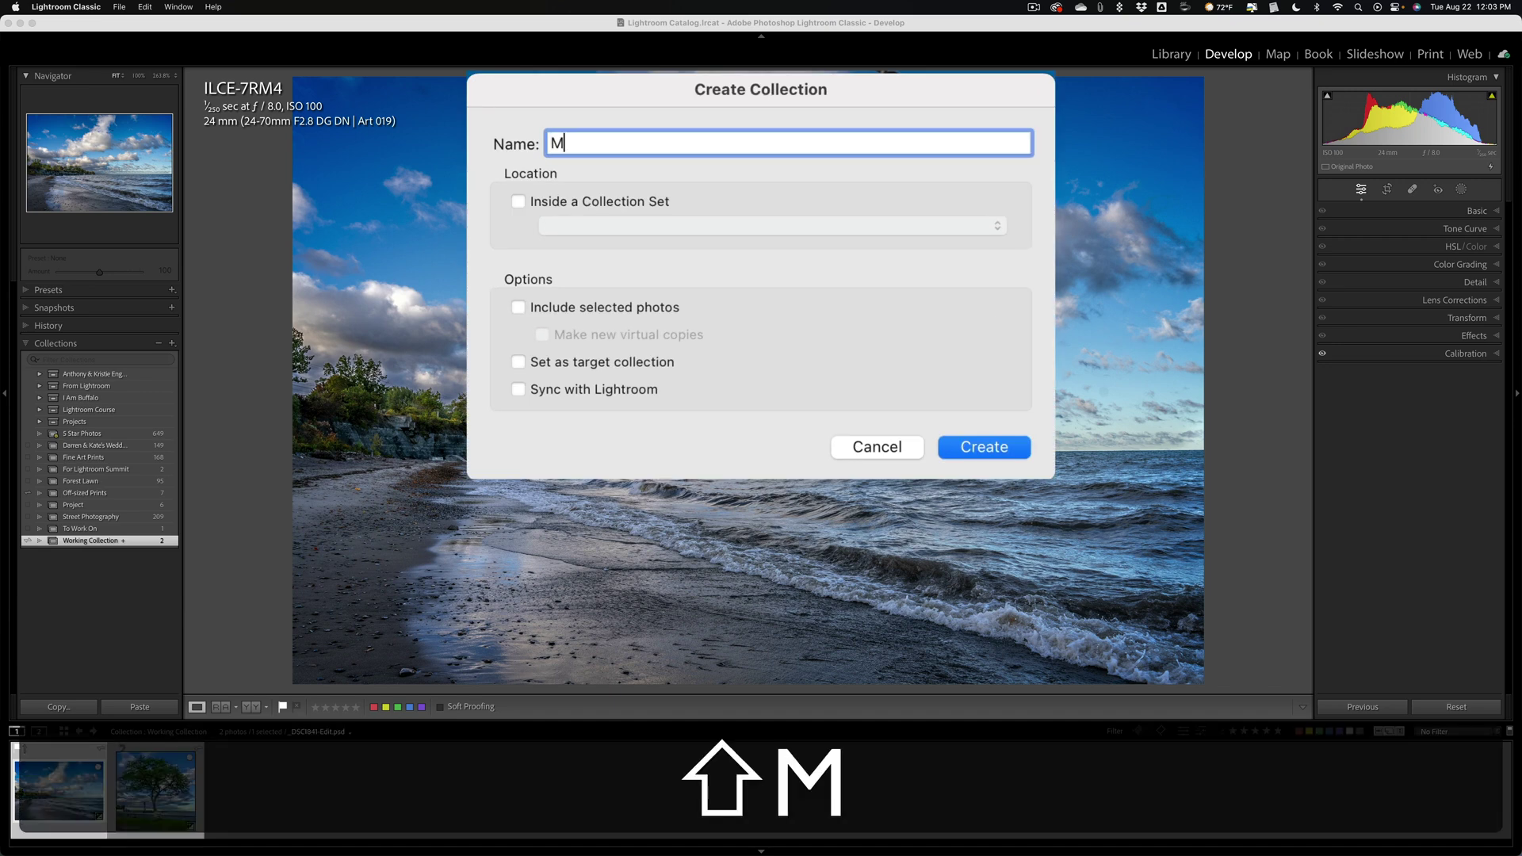
pyautogui.press('BackSpace')
pyautogui.press('BackSpace')
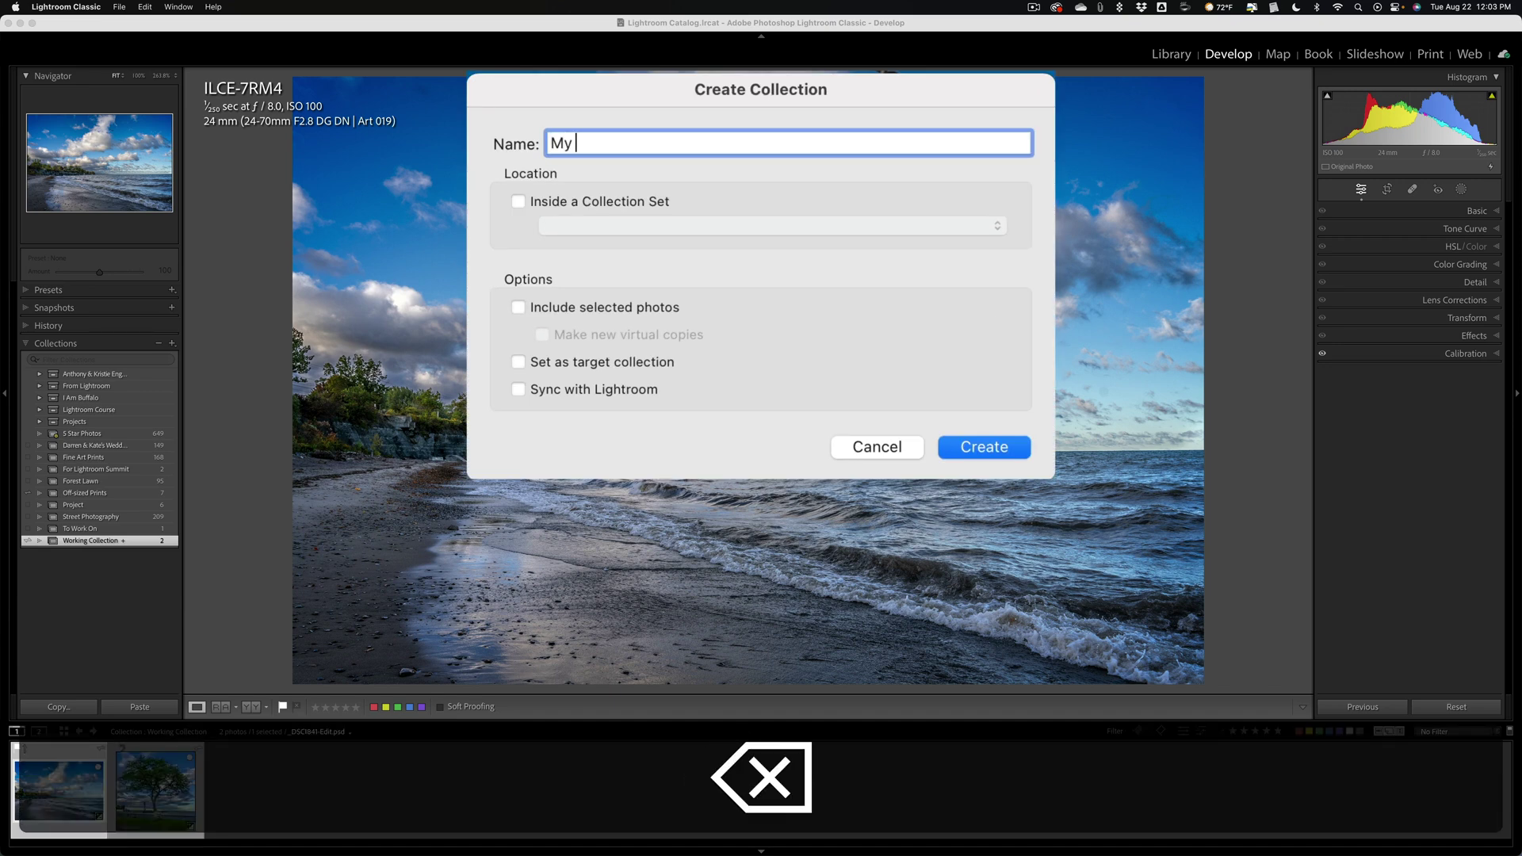
pyautogui.write('Shared Photos')
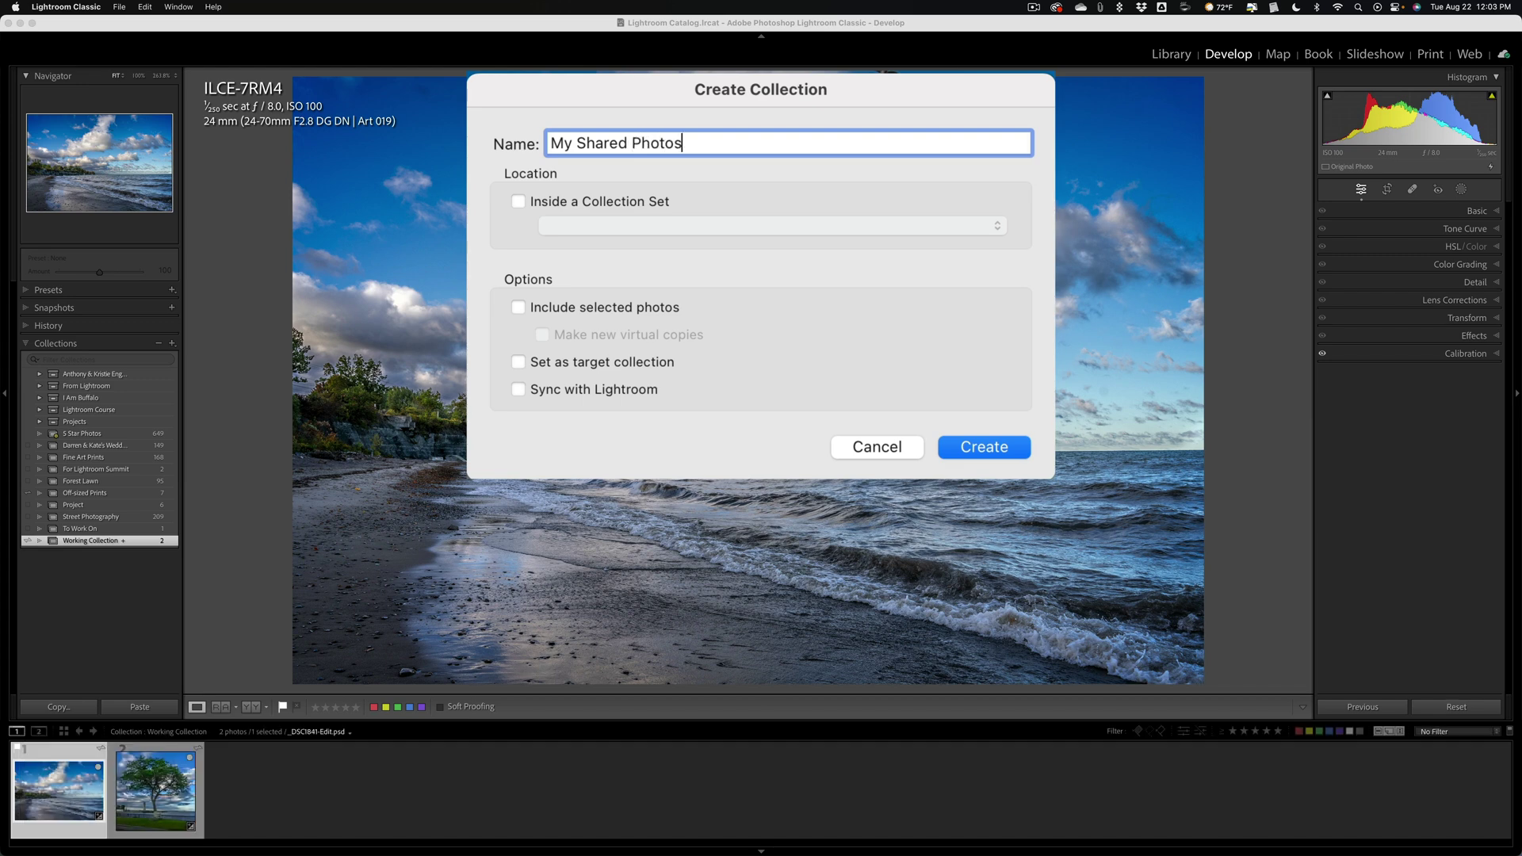
pyautogui.click(985, 447)
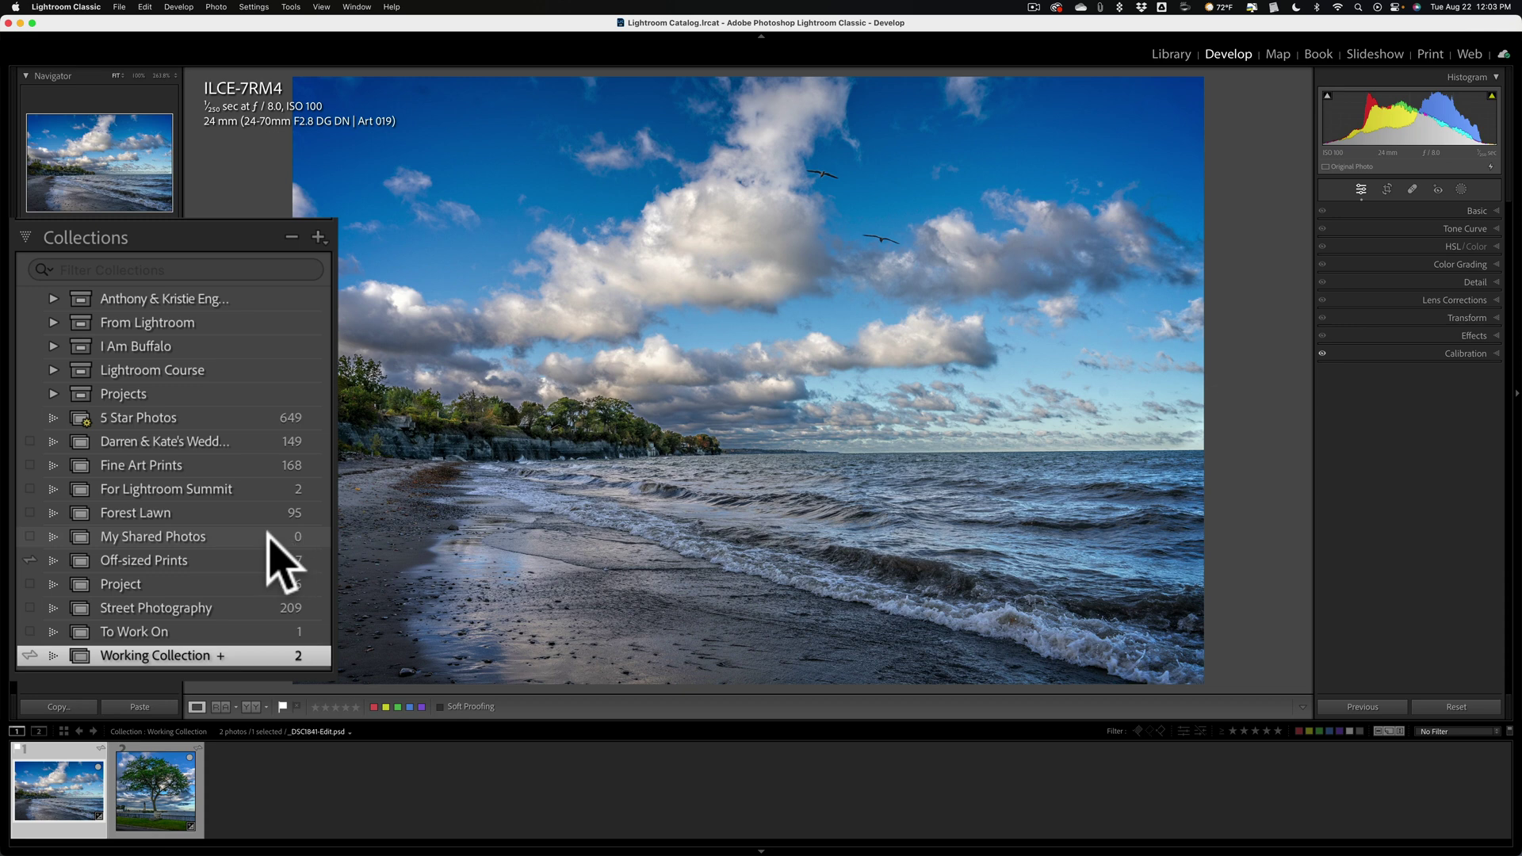
pyautogui.click(32, 537)
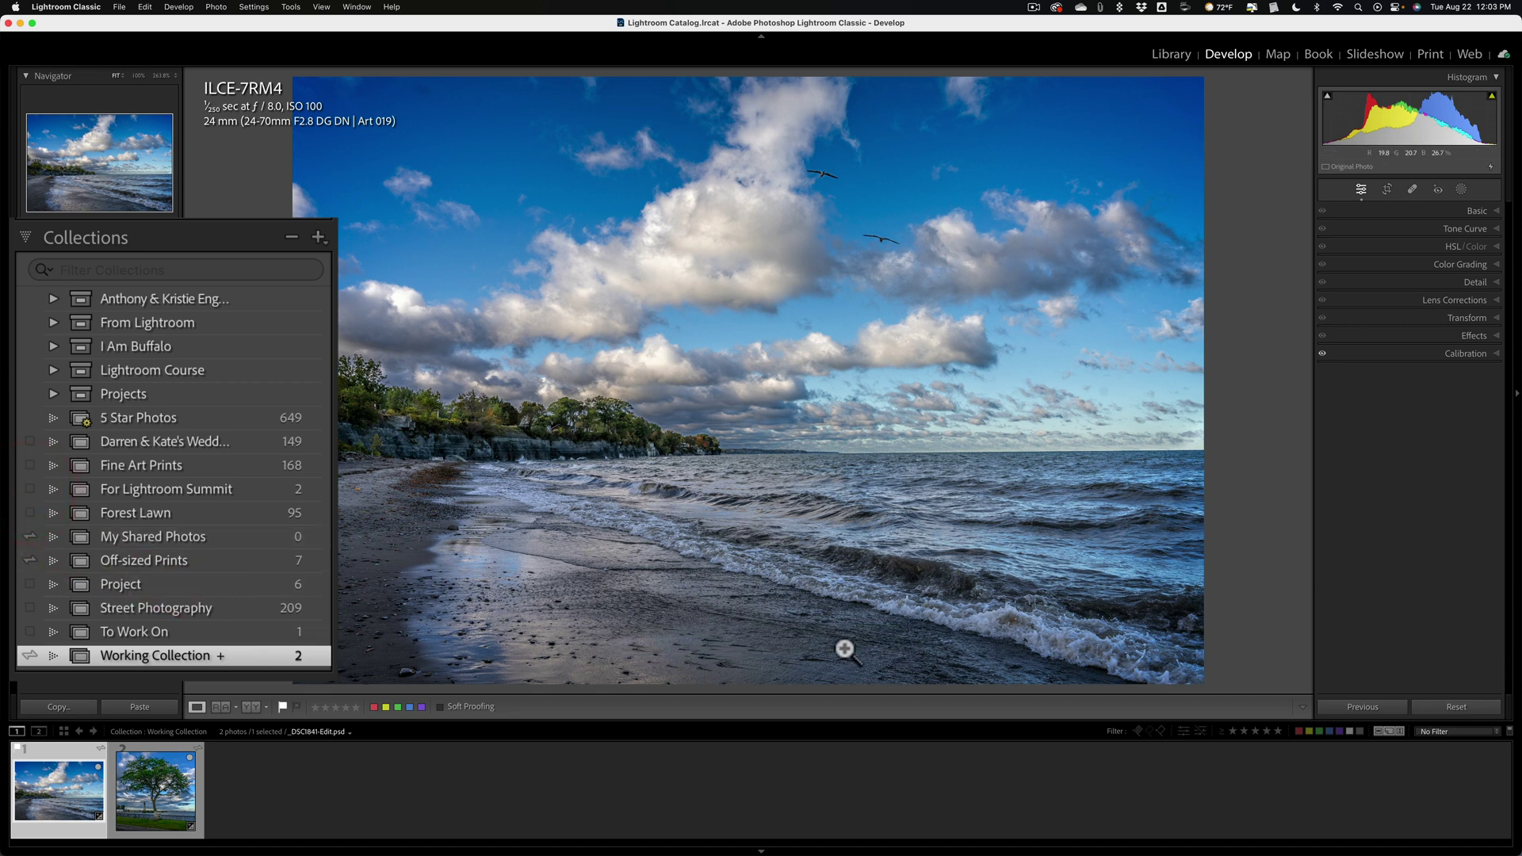
# Step: Reload Lightroom web to check the album list for the My Shared Photos album
pyautogui.hotkey('ctrl', 'Right')
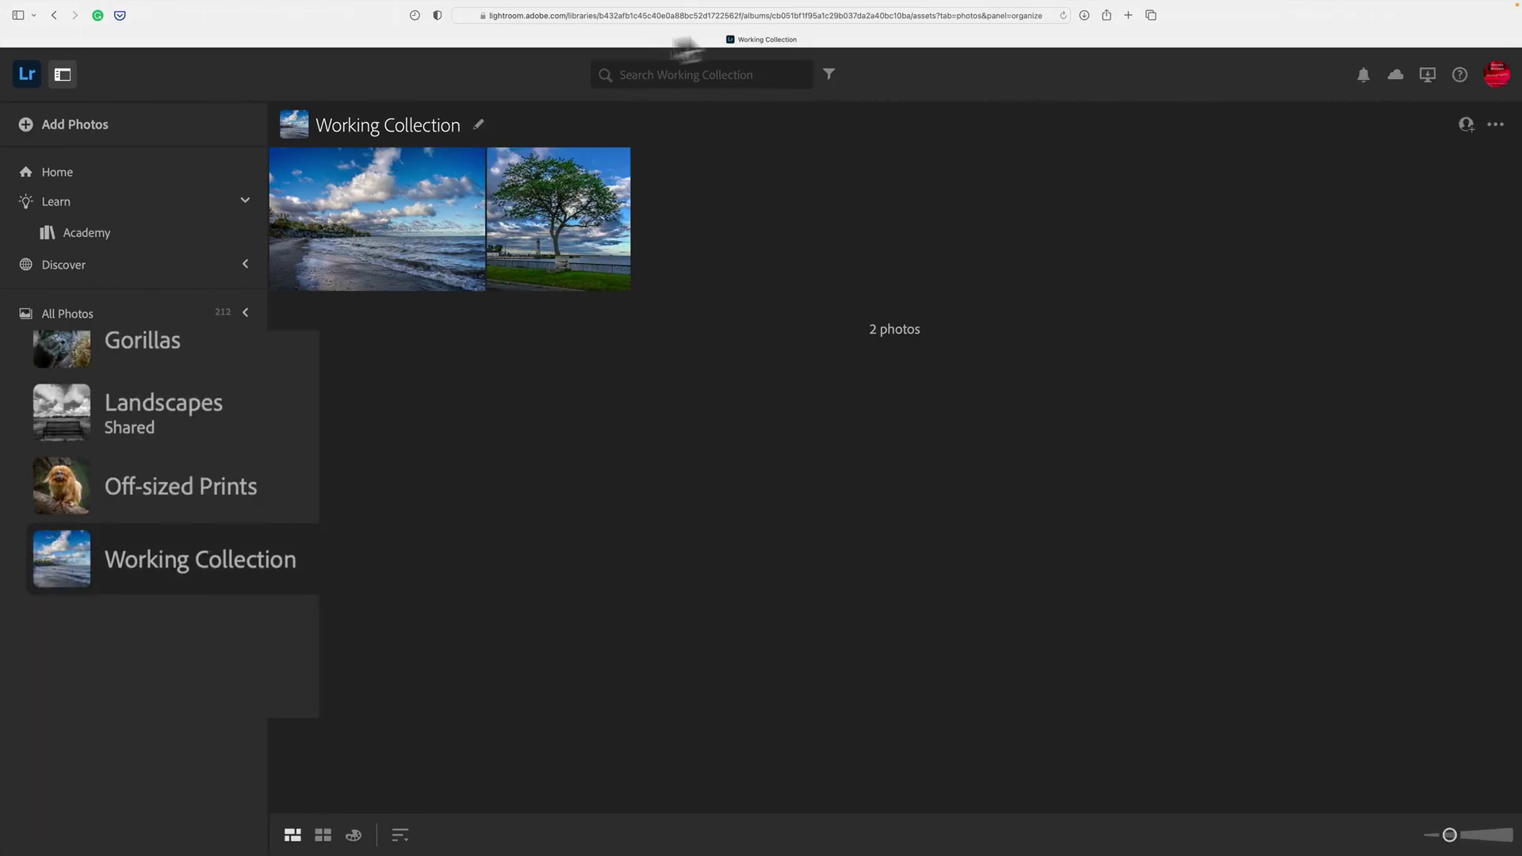
pyautogui.click(1063, 15)
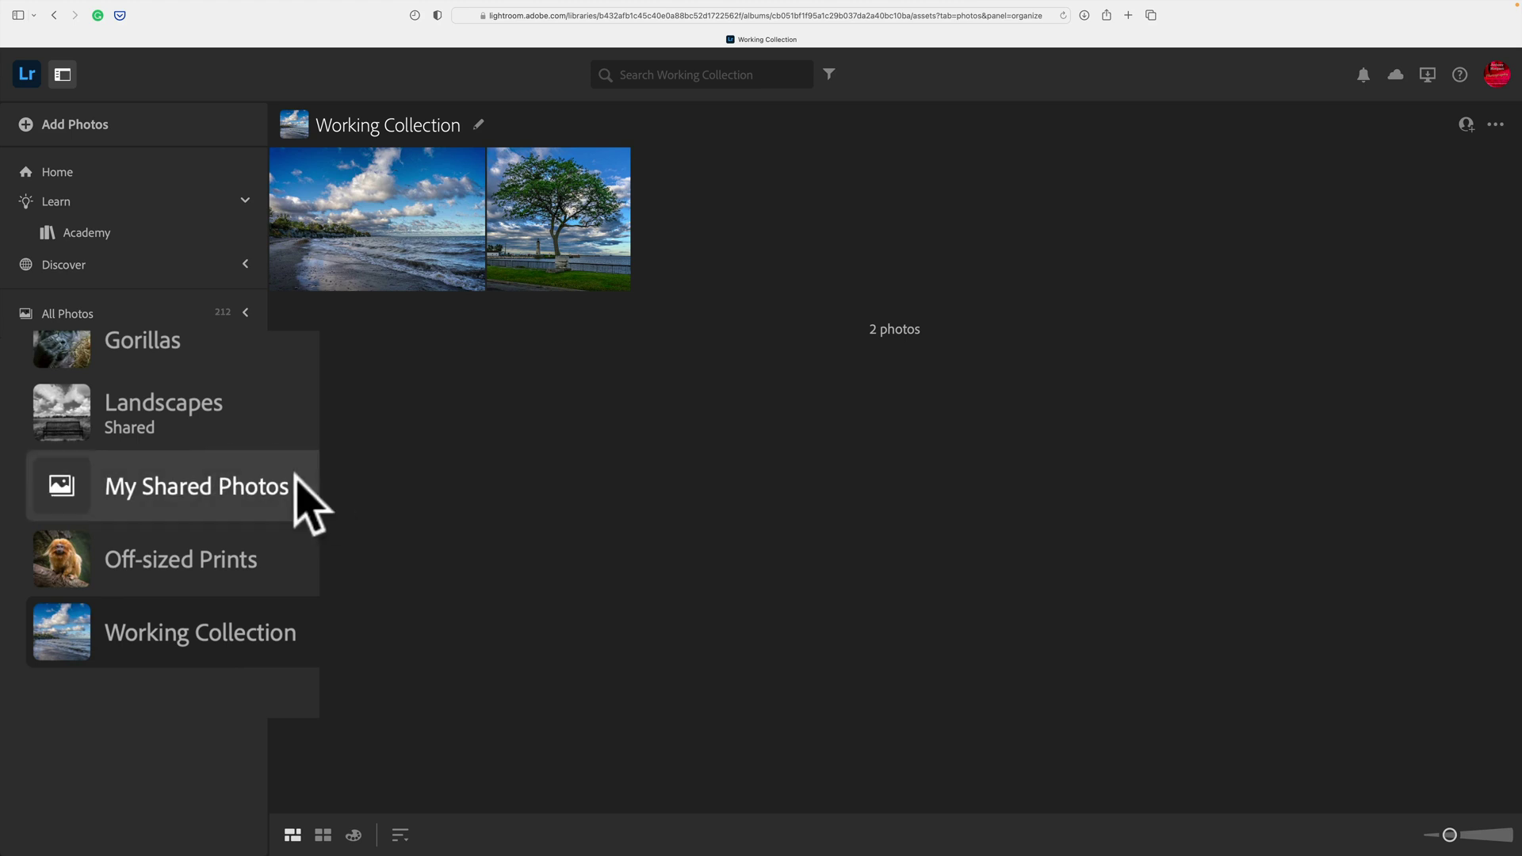
pyautogui.moveTo(237, 481); pyautogui.dragTo(713, 444)
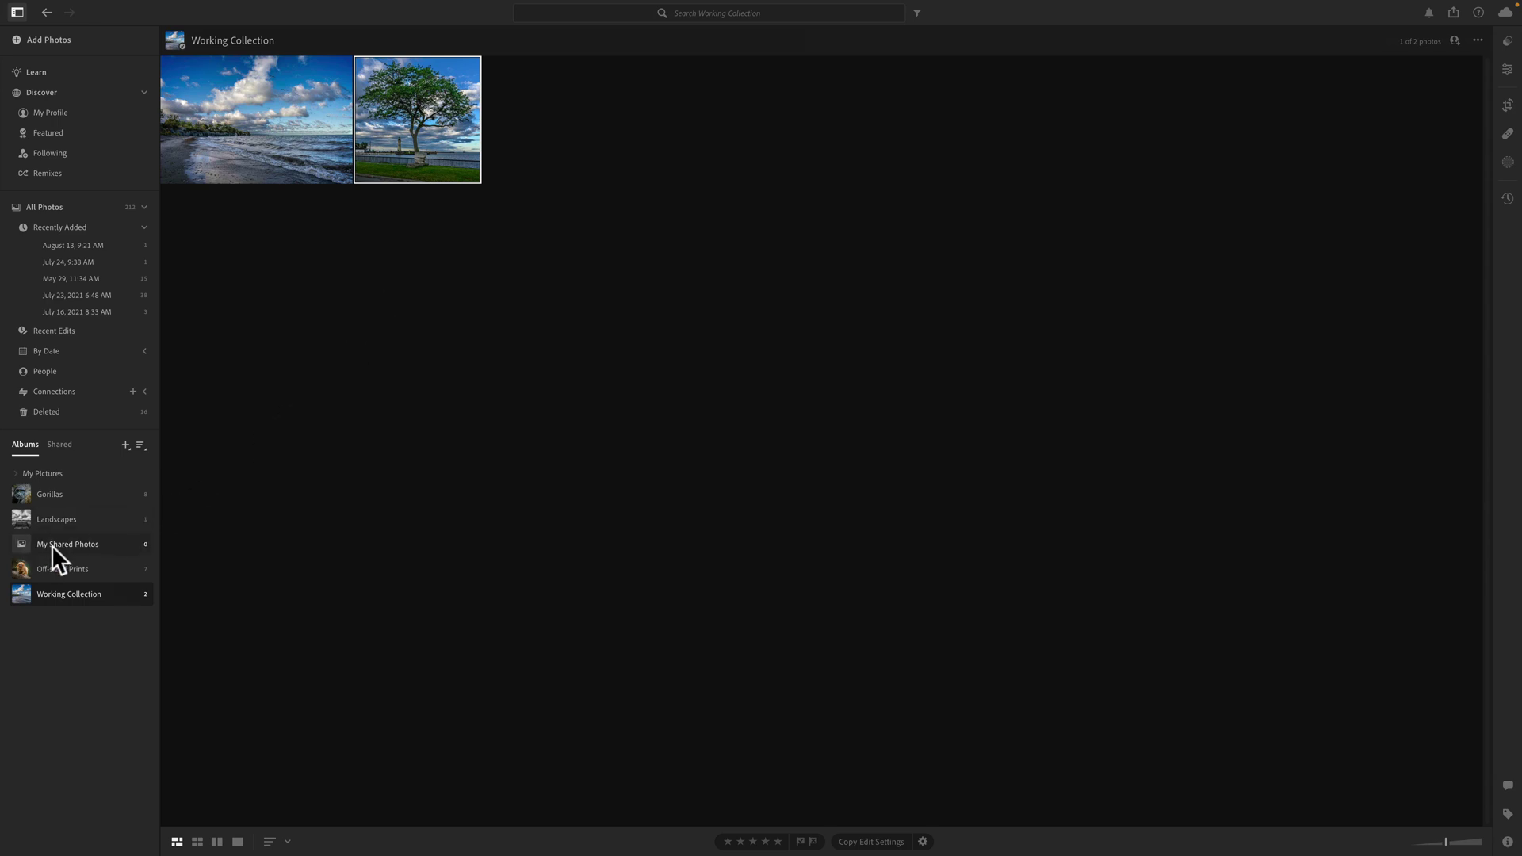
# Step: In Lightroom, add four flower photos from the July 23, 2021 import to the My Shared Photos album
pyautogui.click(86, 278)
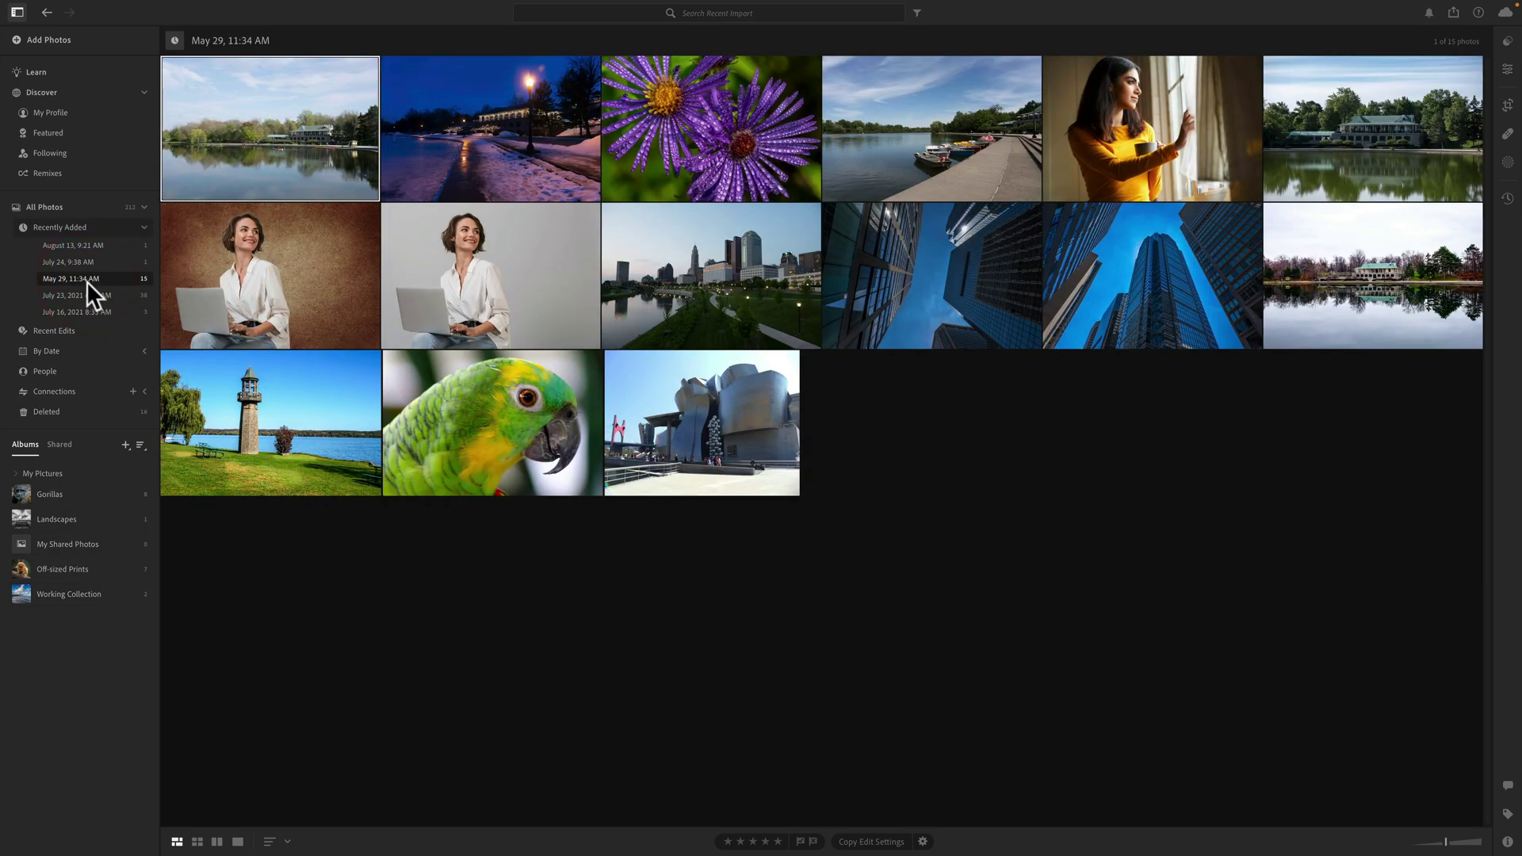
pyautogui.click(92, 297)
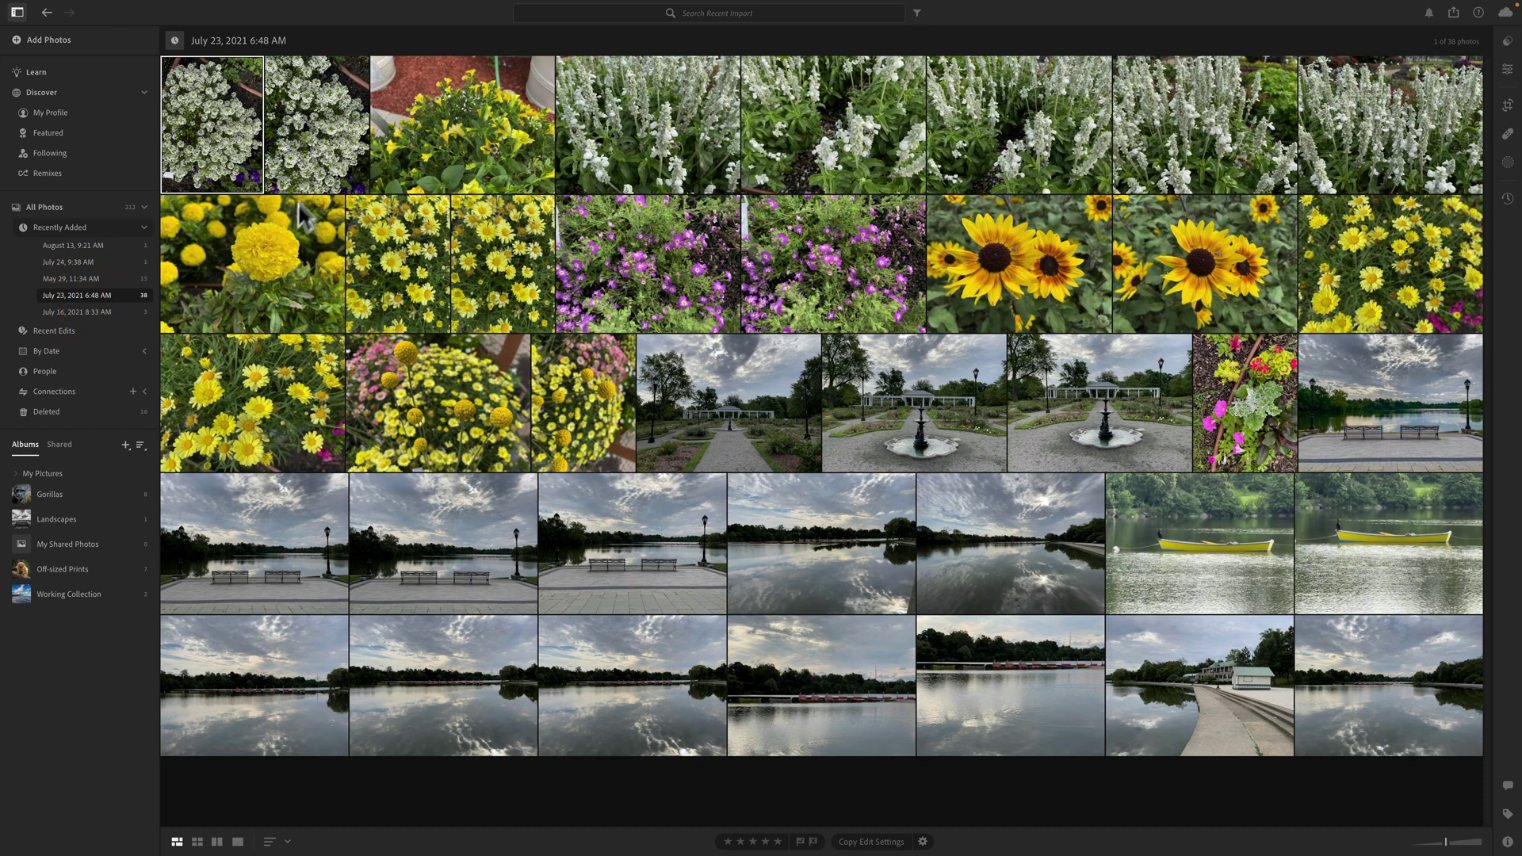
pyautogui.click(290, 249)
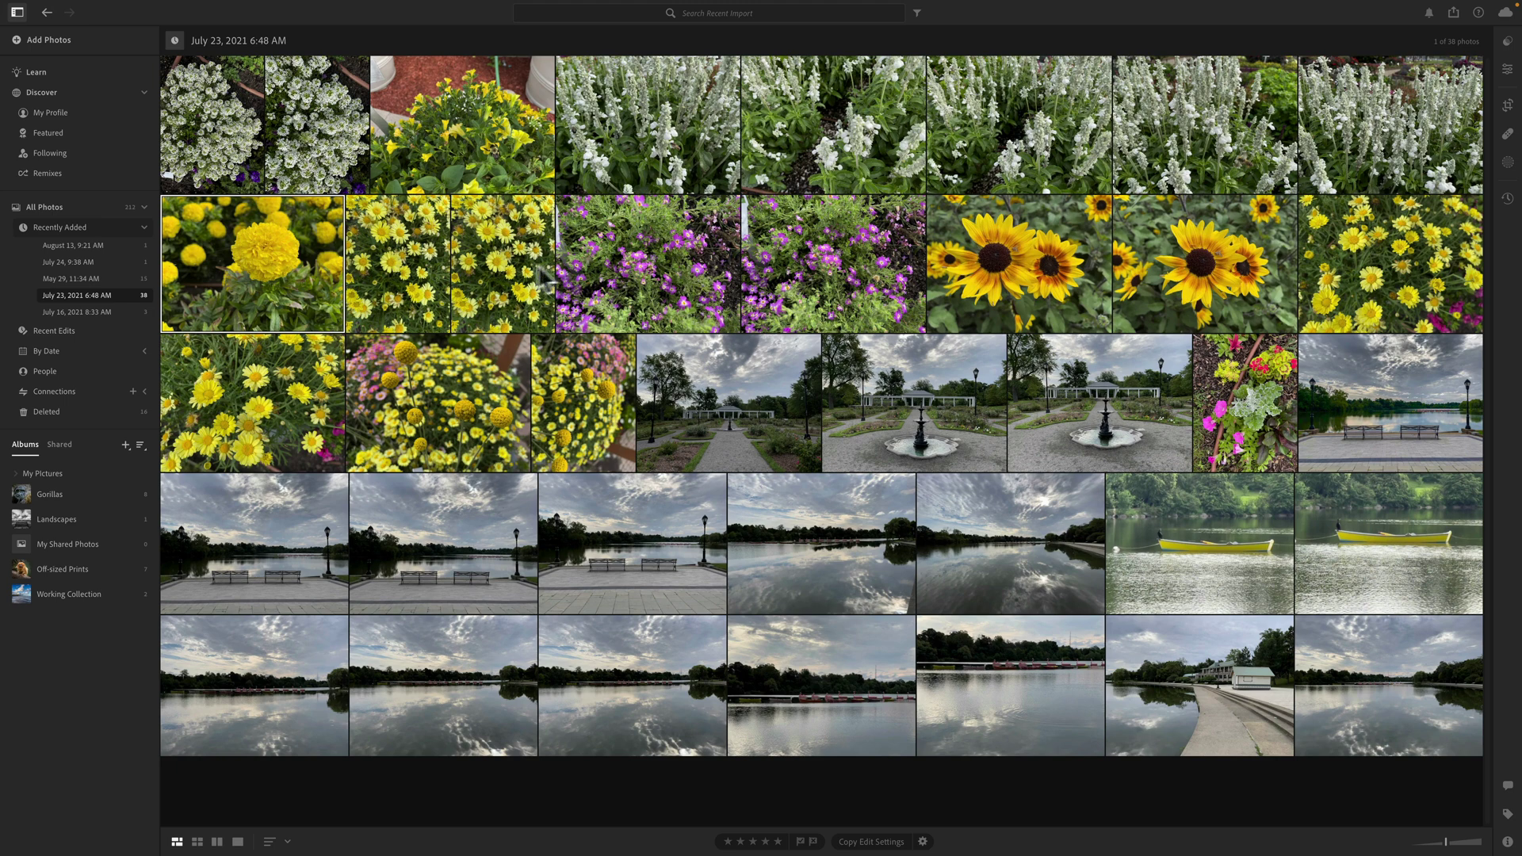
pyautogui.keyDown('super'); pyautogui.click(682, 271); pyautogui.keyUp('super')
pyautogui.keyDown('super'); pyautogui.click(1201, 268); pyautogui.keyUp('super')
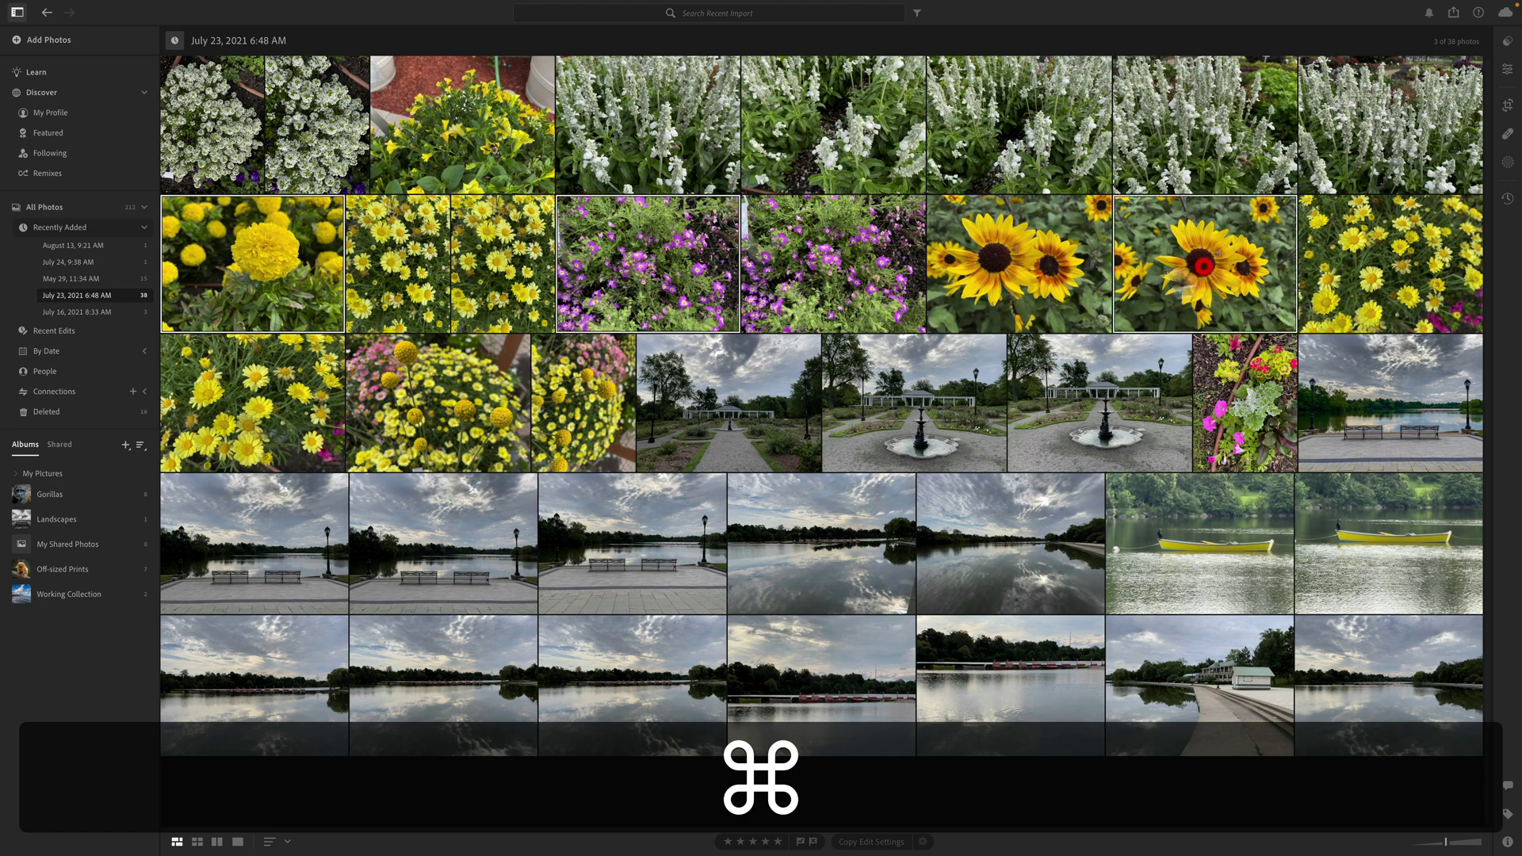
pyautogui.keyDown('super'); pyautogui.click(449, 391); pyautogui.keyUp('super')
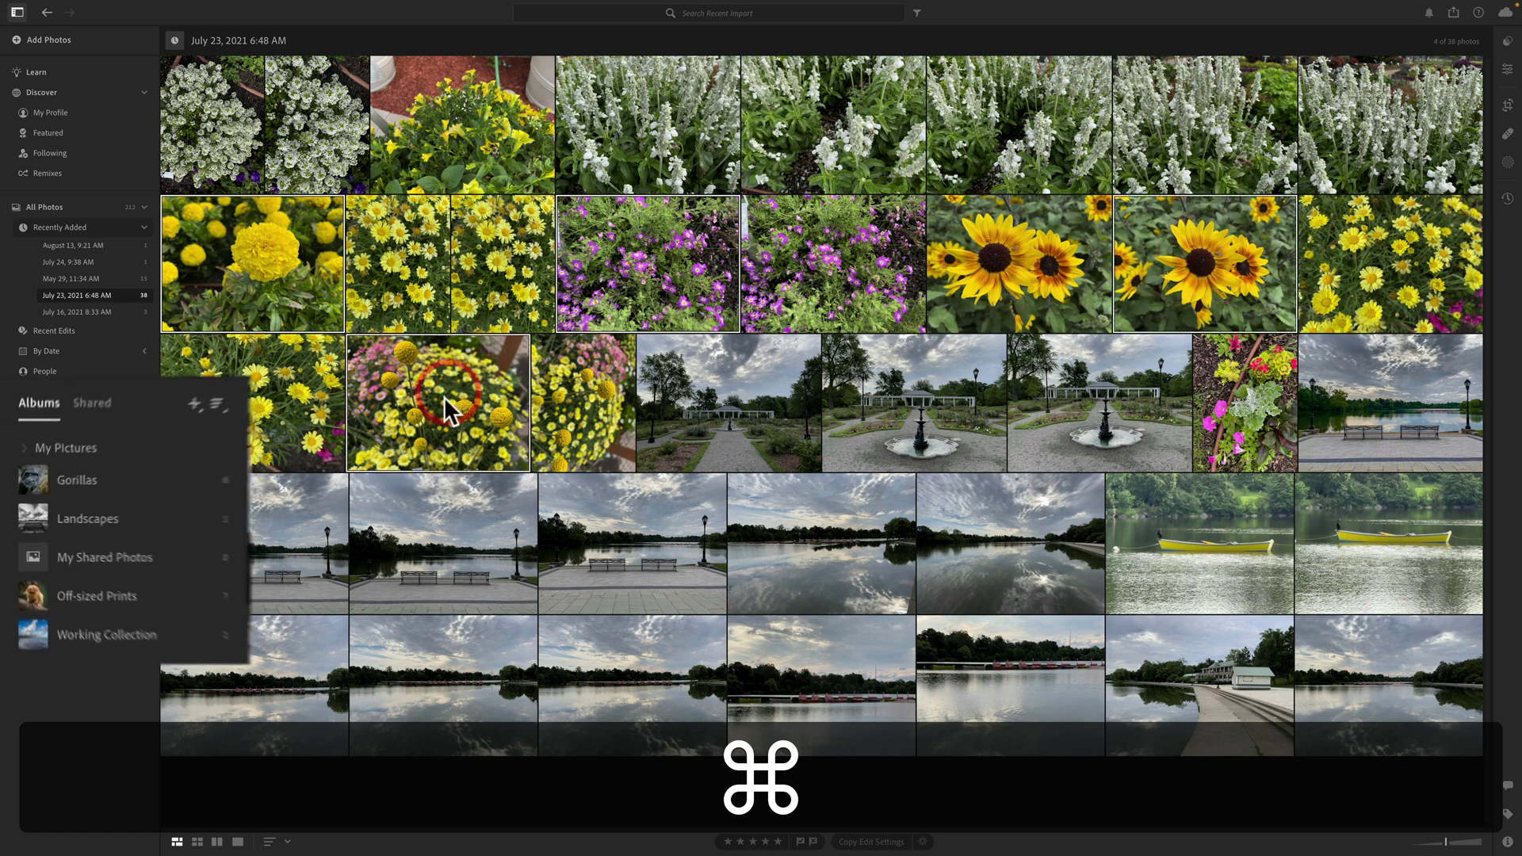
pyautogui.moveTo(448, 393); pyautogui.dragTo(178, 568)
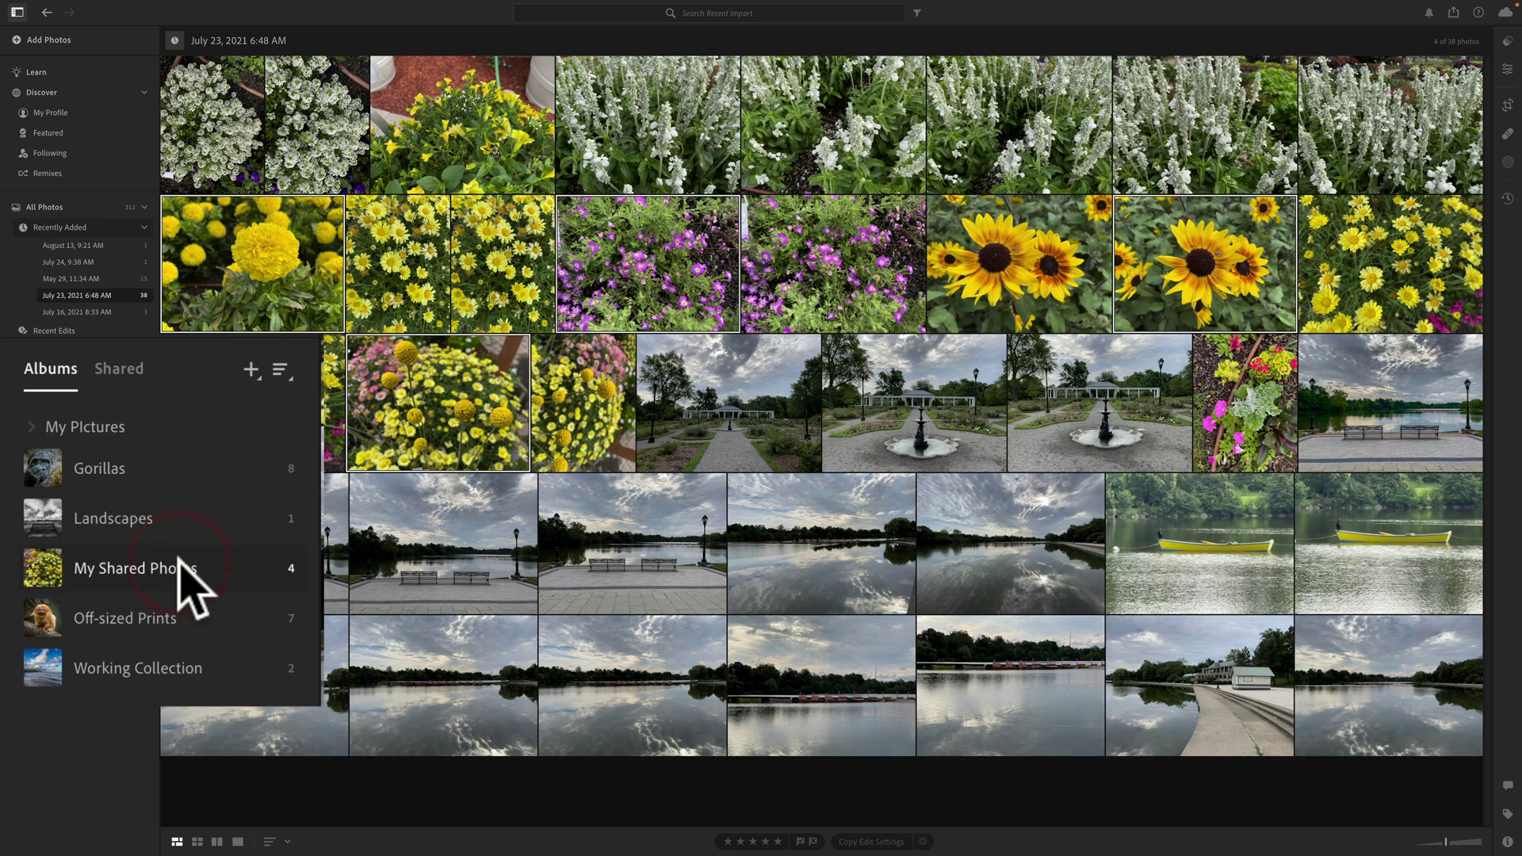
# Step: Open the My Shared Photos album and check Lightroom's cloud sync status
pyautogui.click(171, 559)
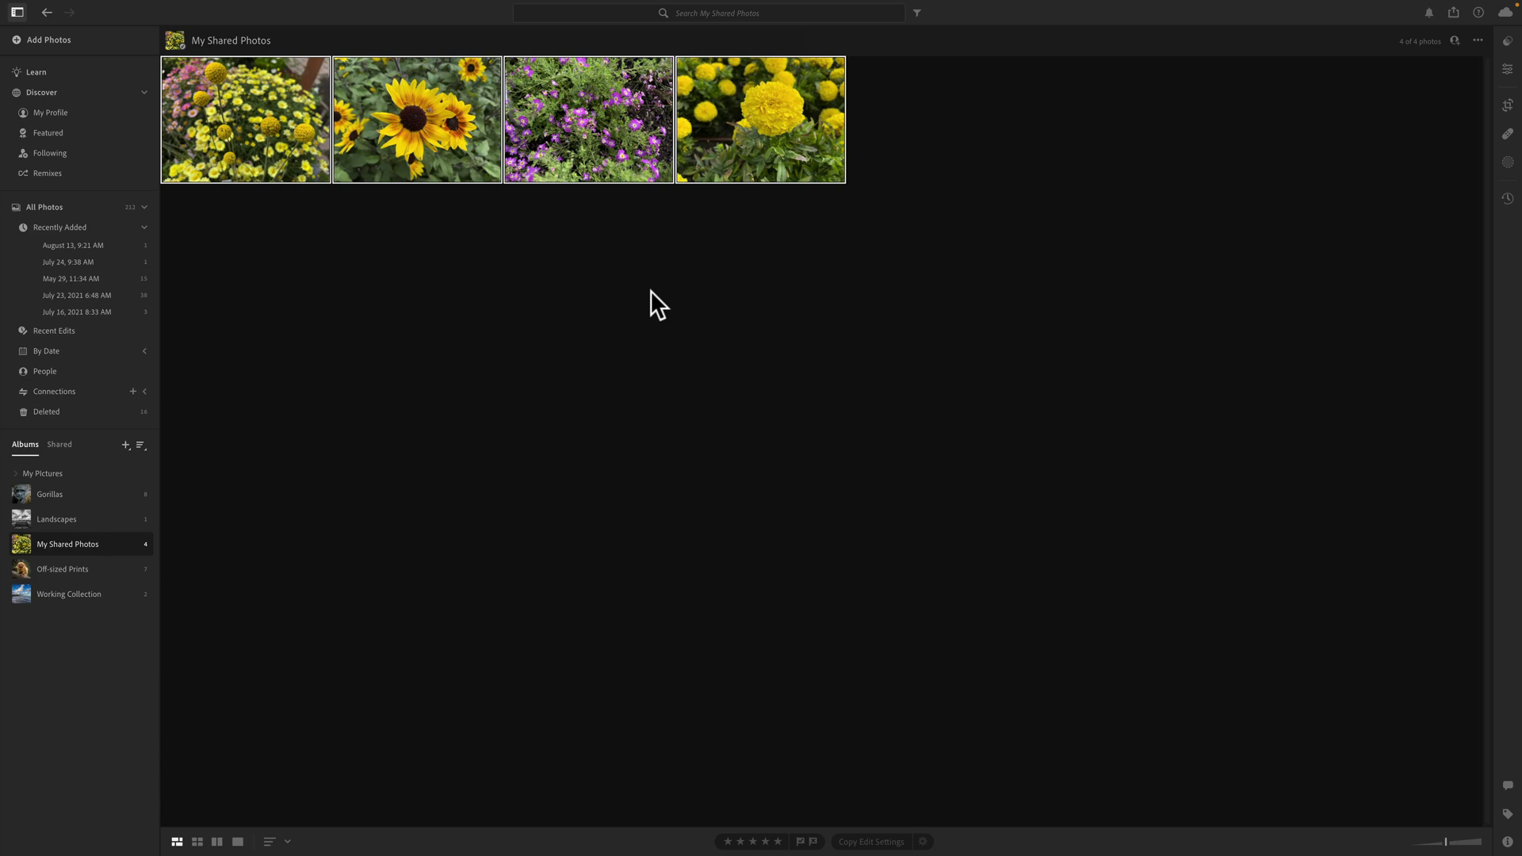
pyautogui.click(1498, 16)
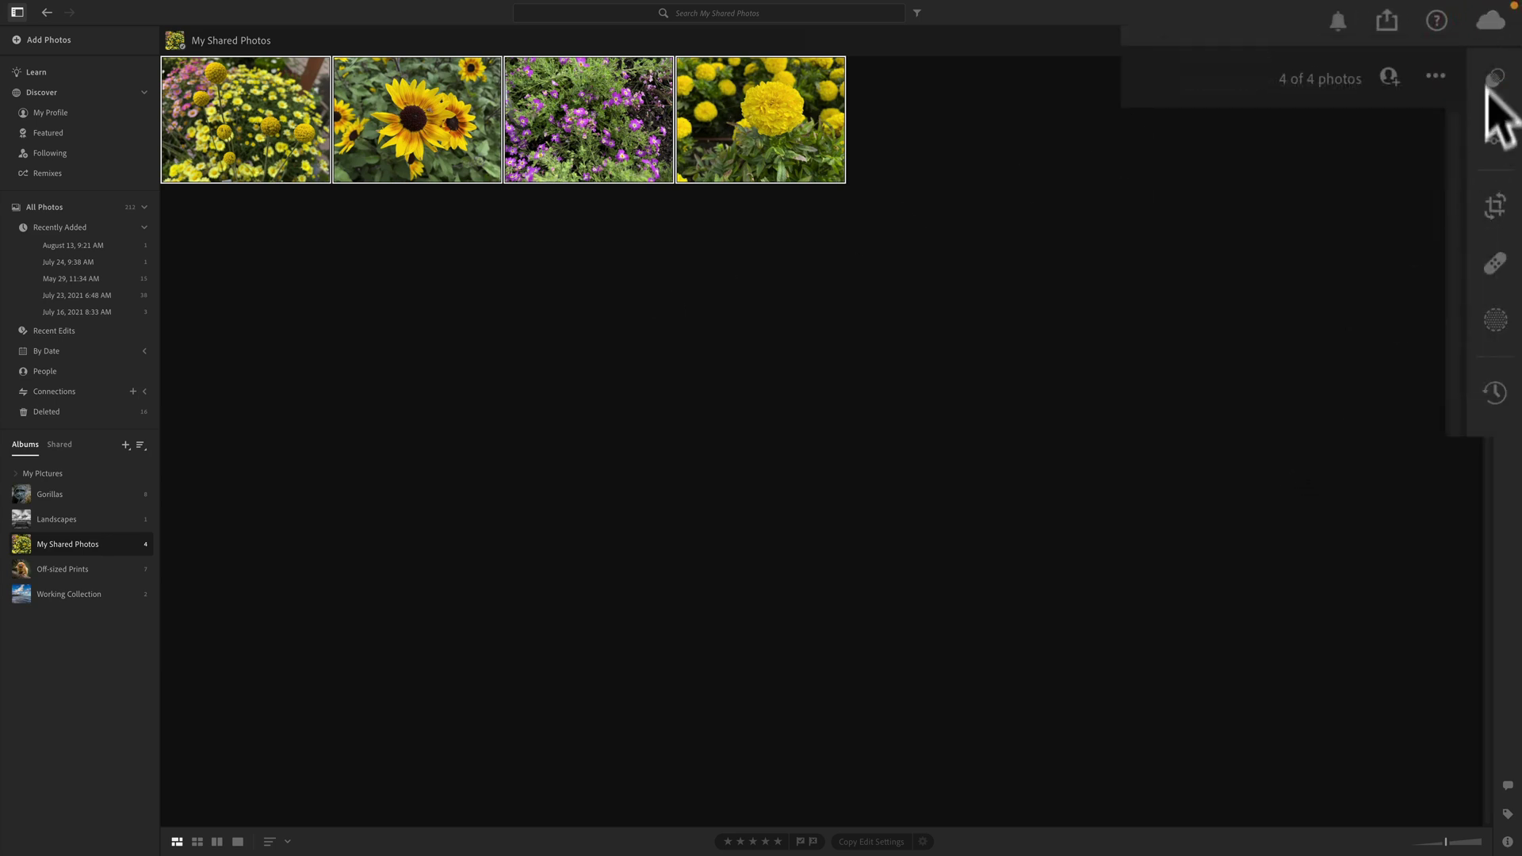
pyautogui.click(1490, 20)
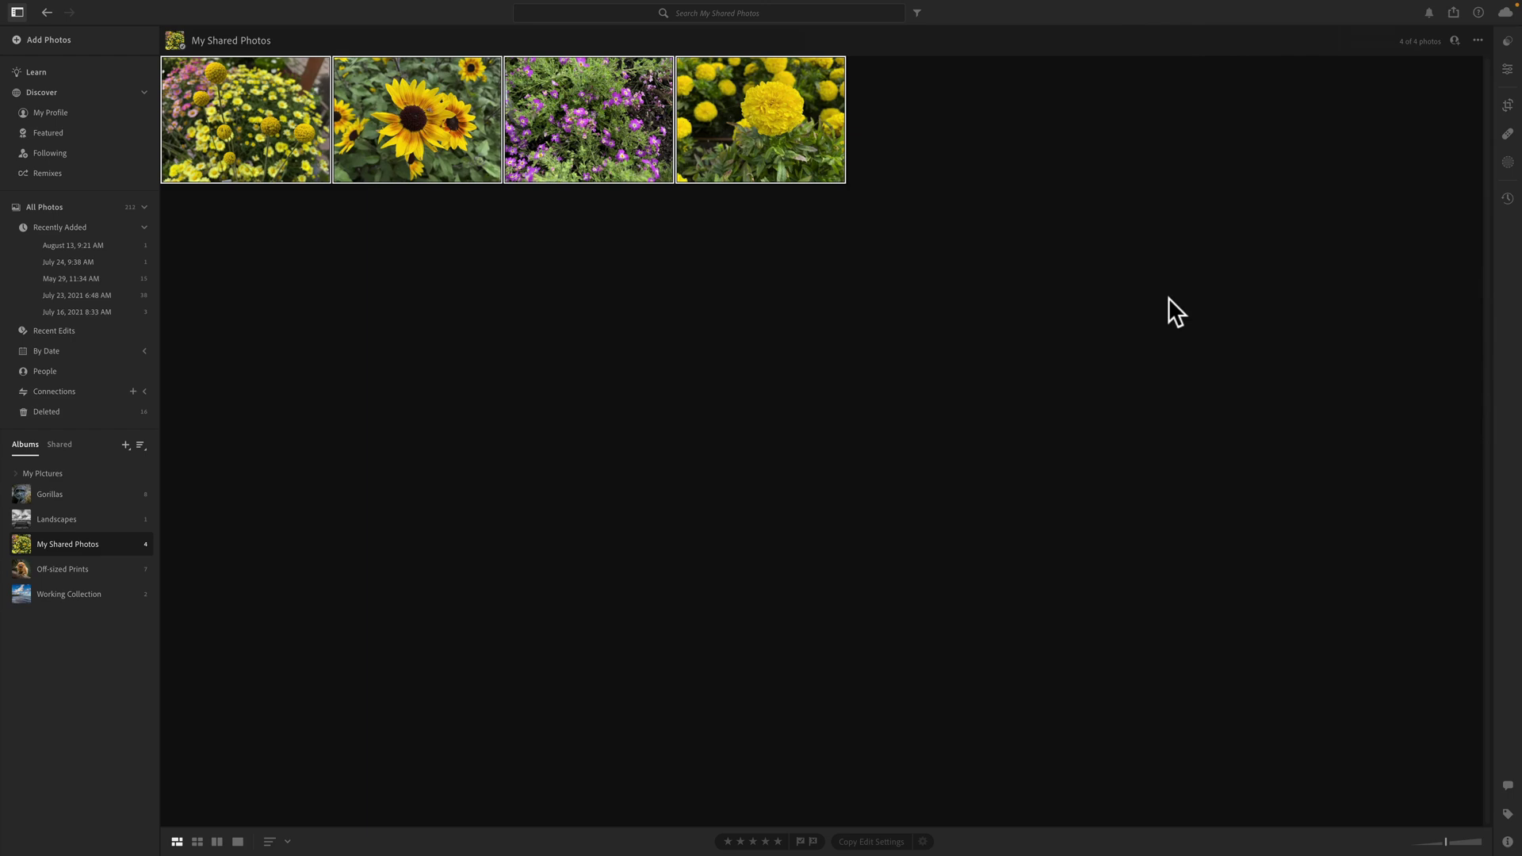
# Step: Switch to Lightroom Classic and open the synced My Shared Photos collection
pyautogui.hotkey('ctrl', 'Left')
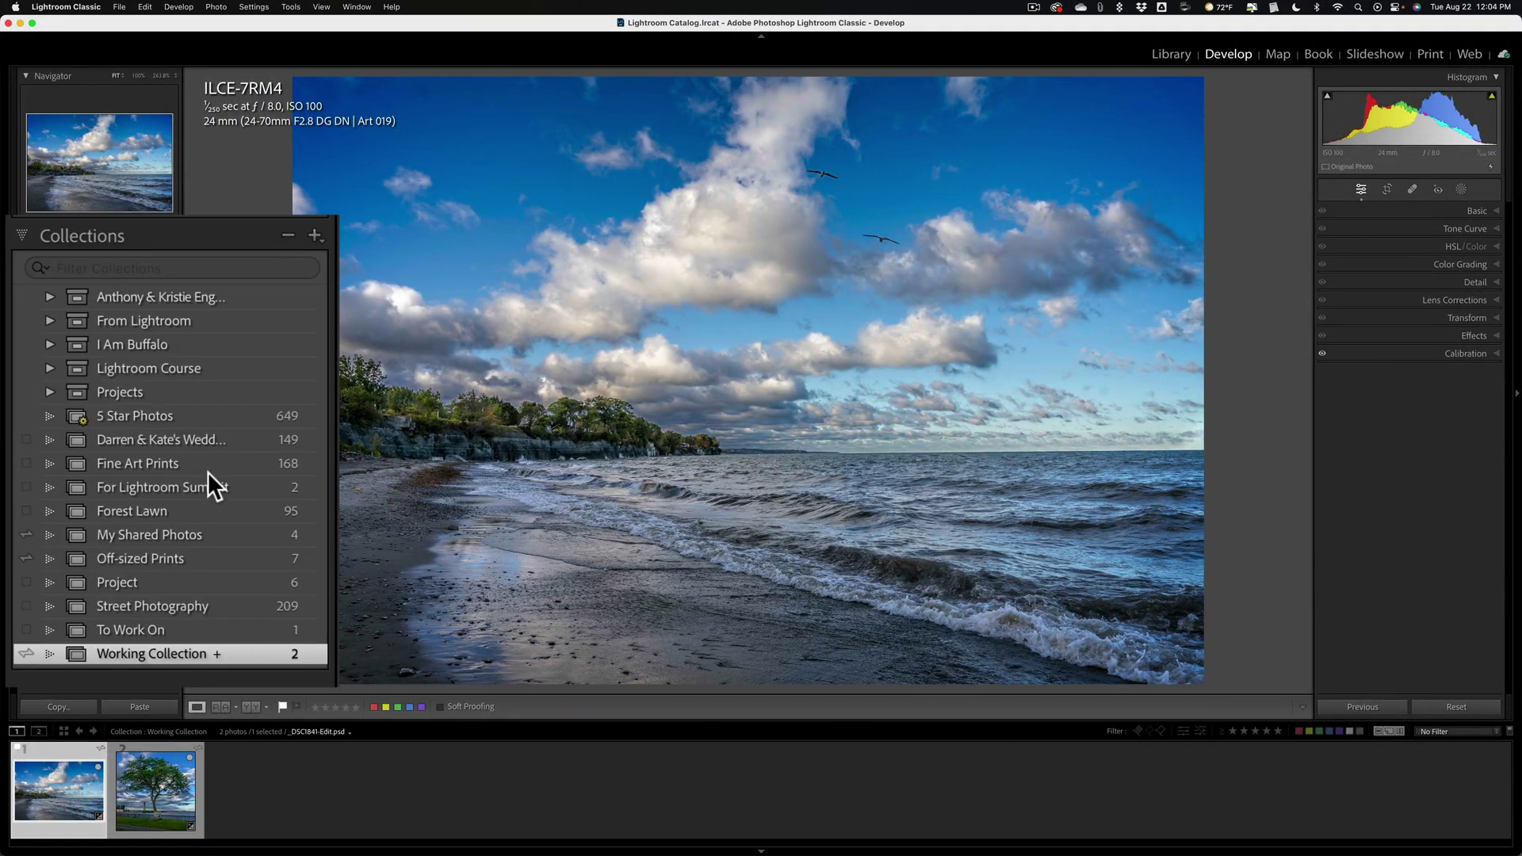
pyautogui.click(120, 535)
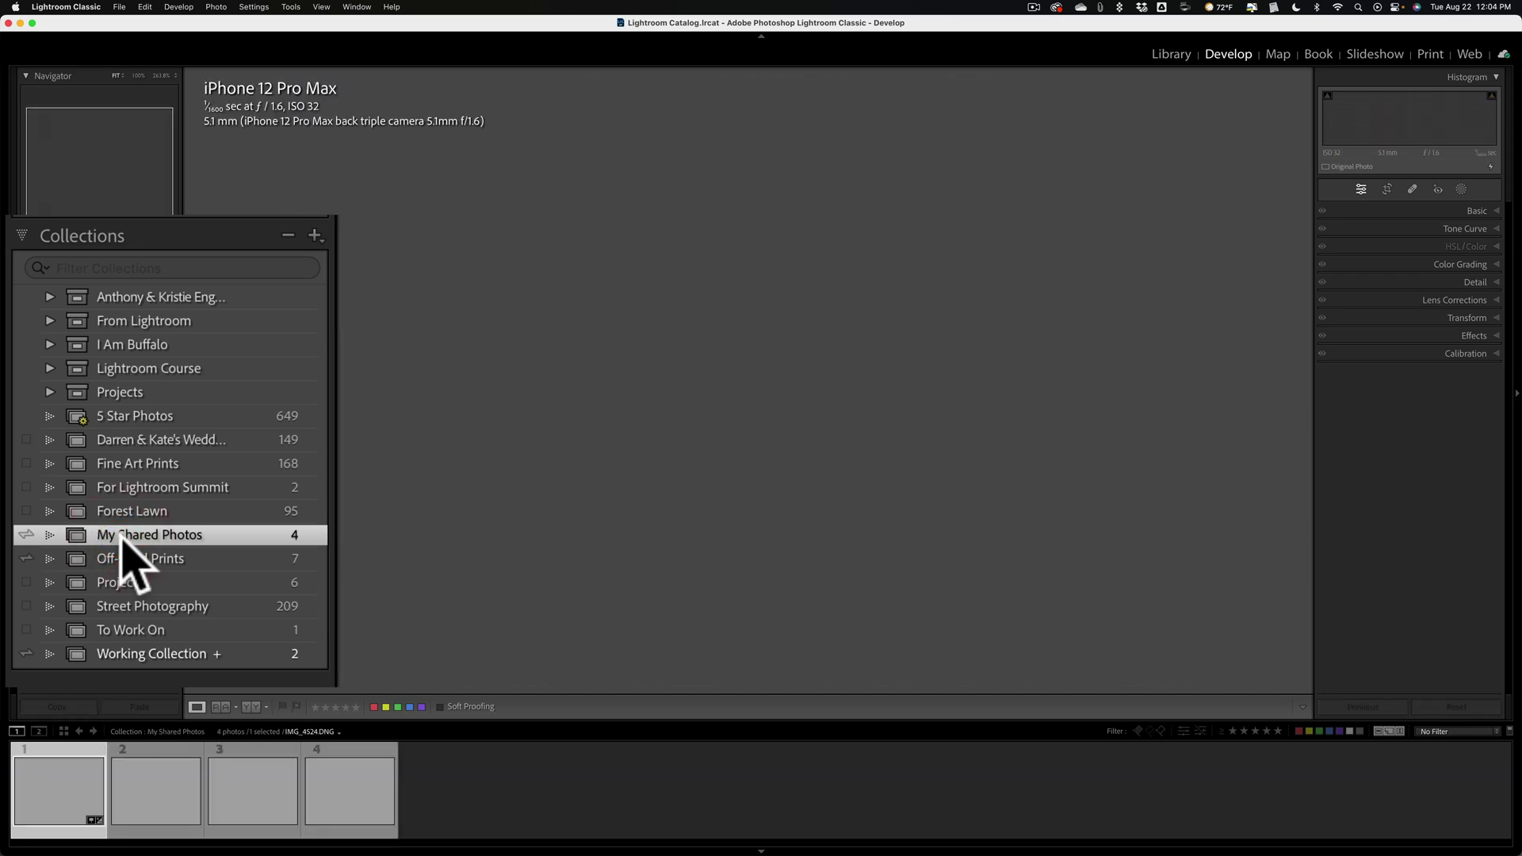